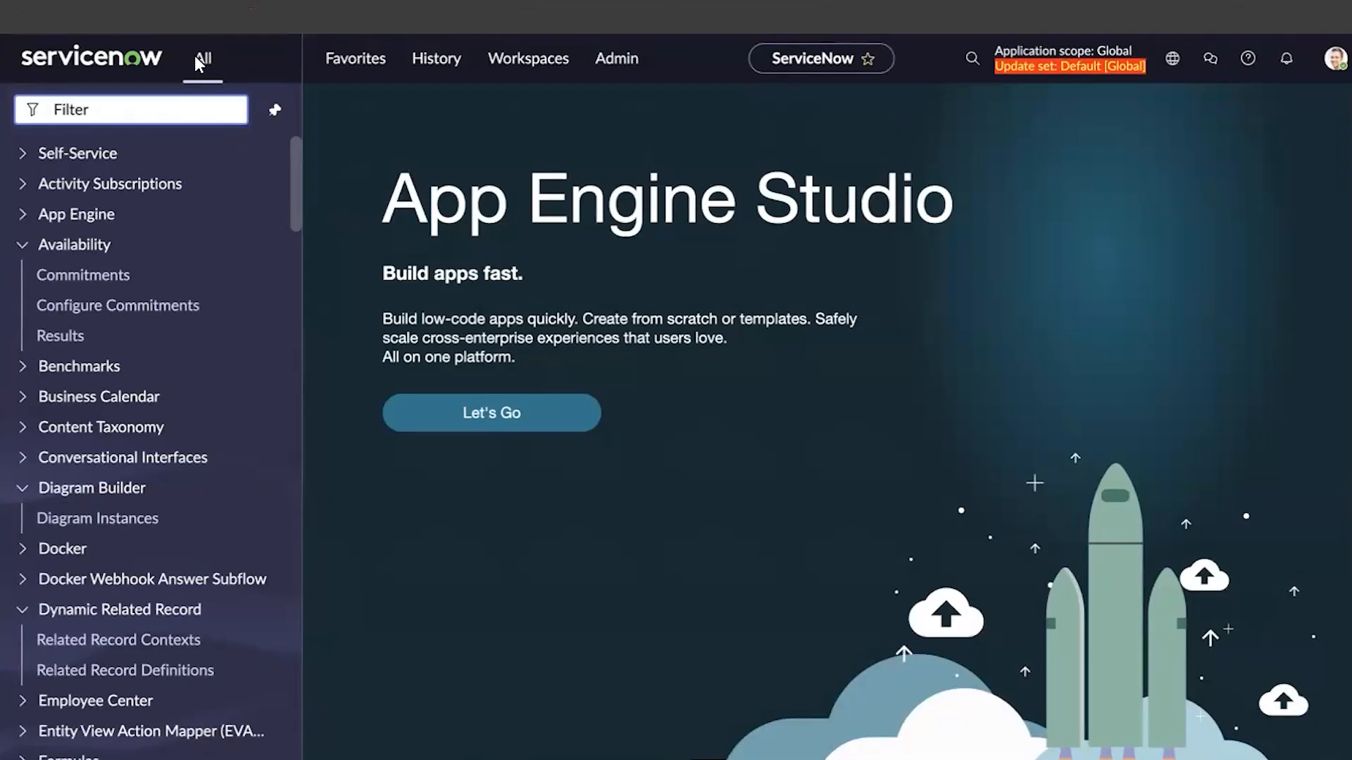
Impersonate the ITIL user, landing in the Service Operations Workspace
drag(174, 42, 655, 84)
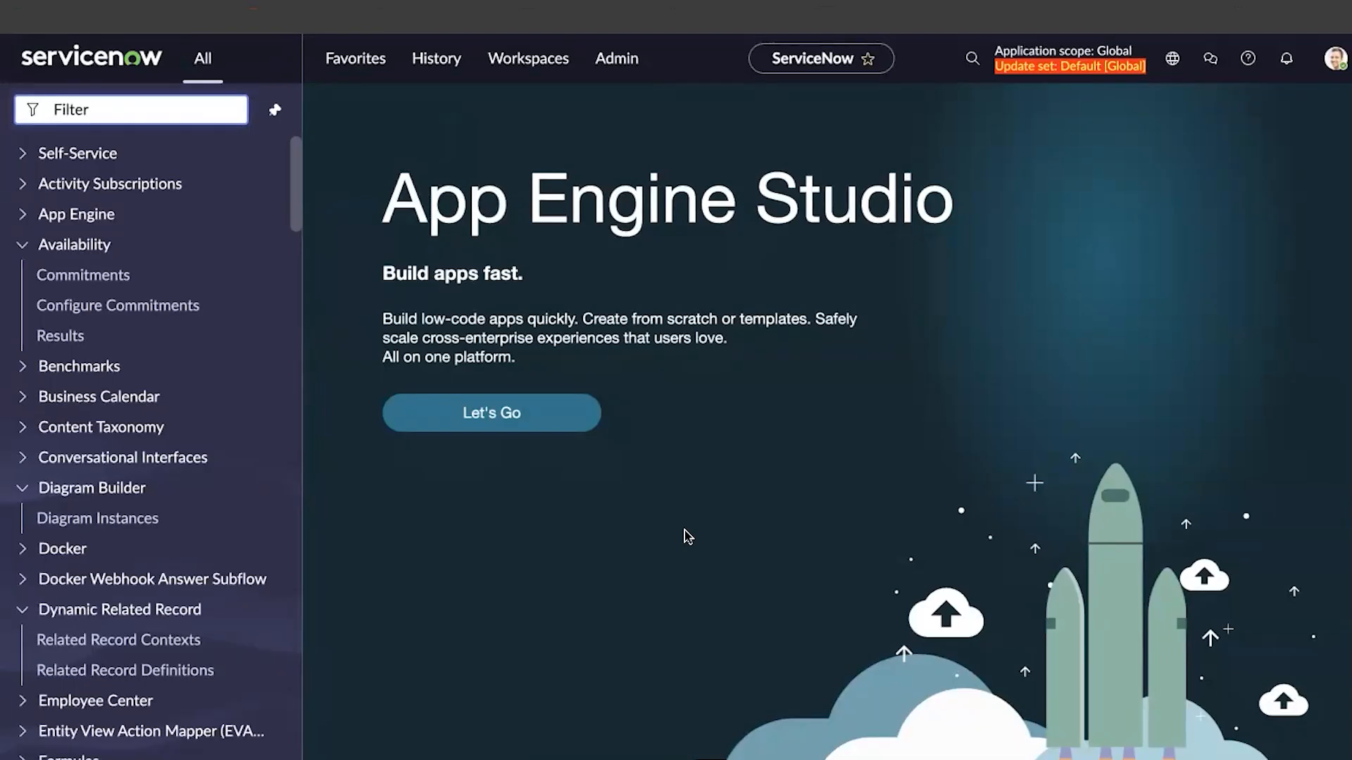
click(1334, 62)
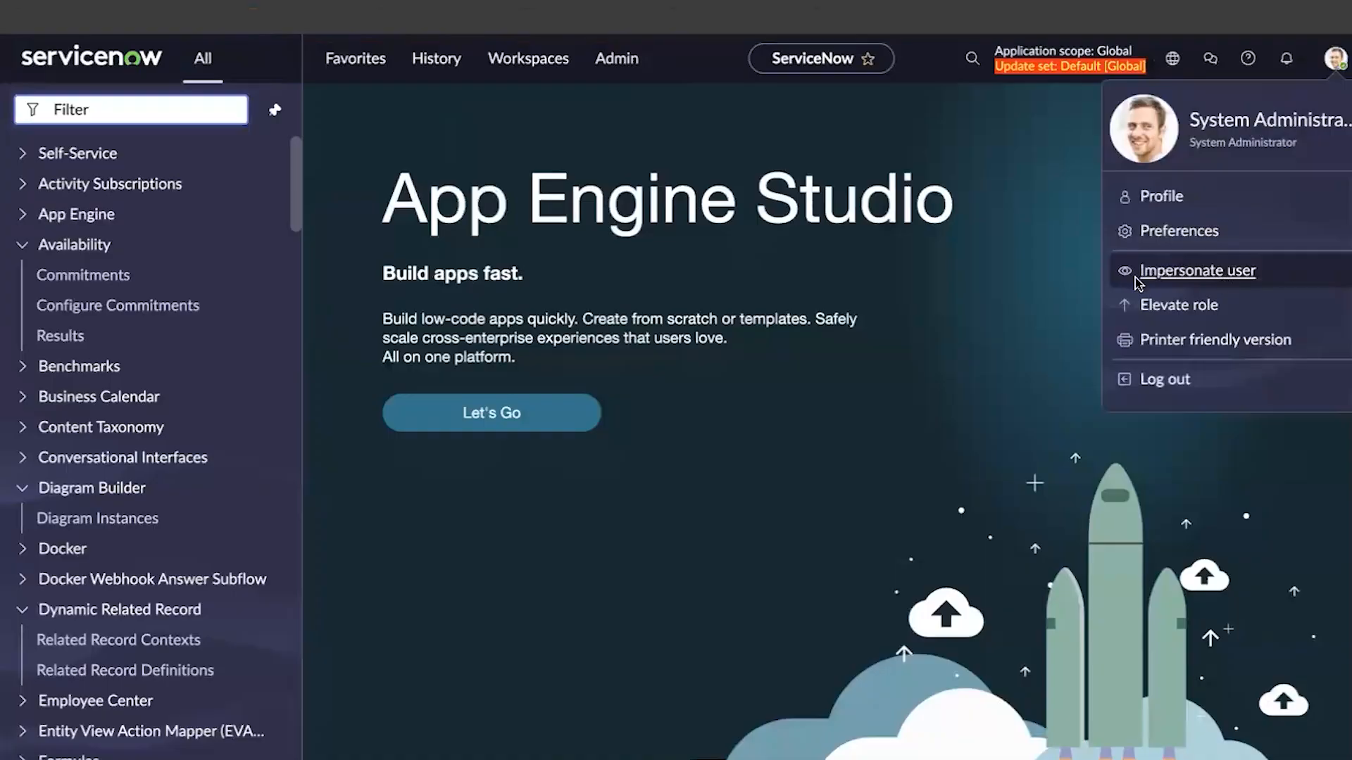
click(1197, 271)
click(574, 482)
click(881, 560)
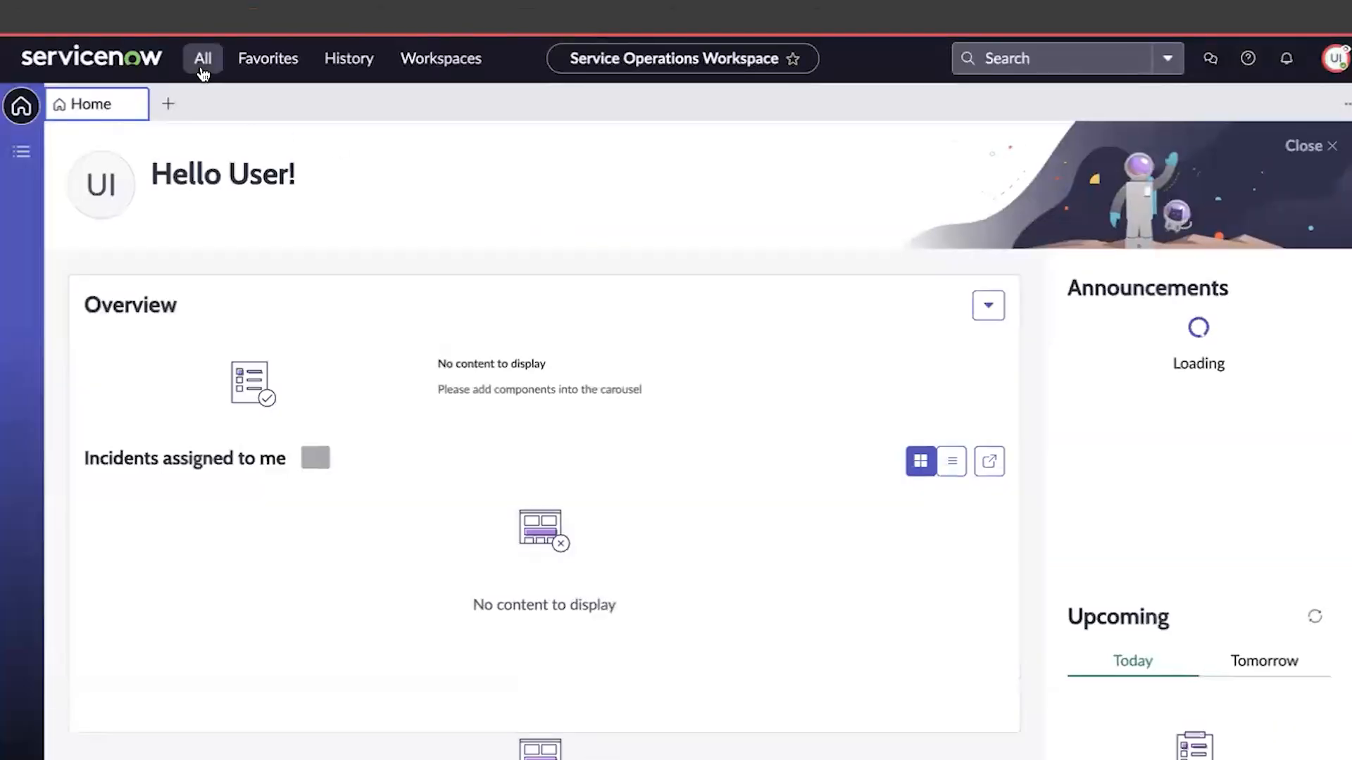
Filter the All navigator for 'reports' to see which Reports modules the itil user reaches
click(203, 59)
text(reports)
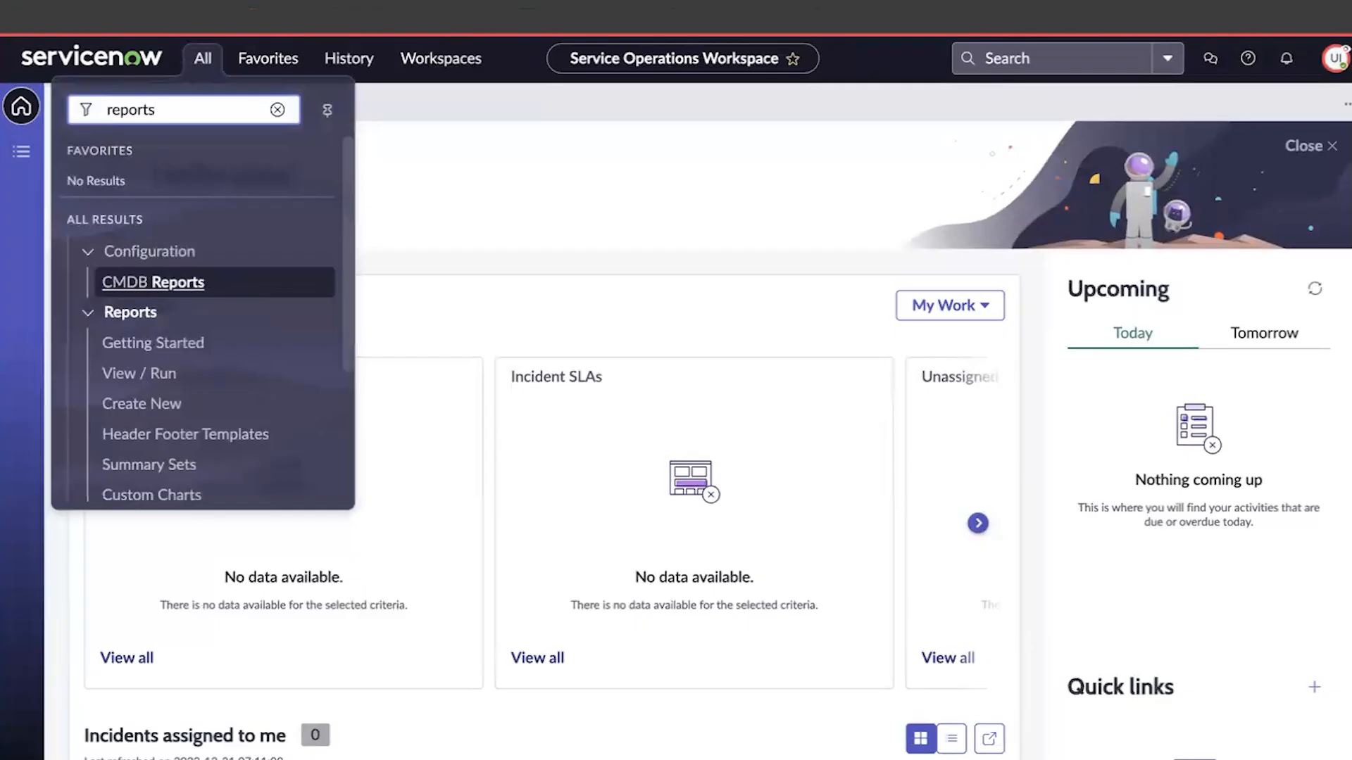
click(1335, 58)
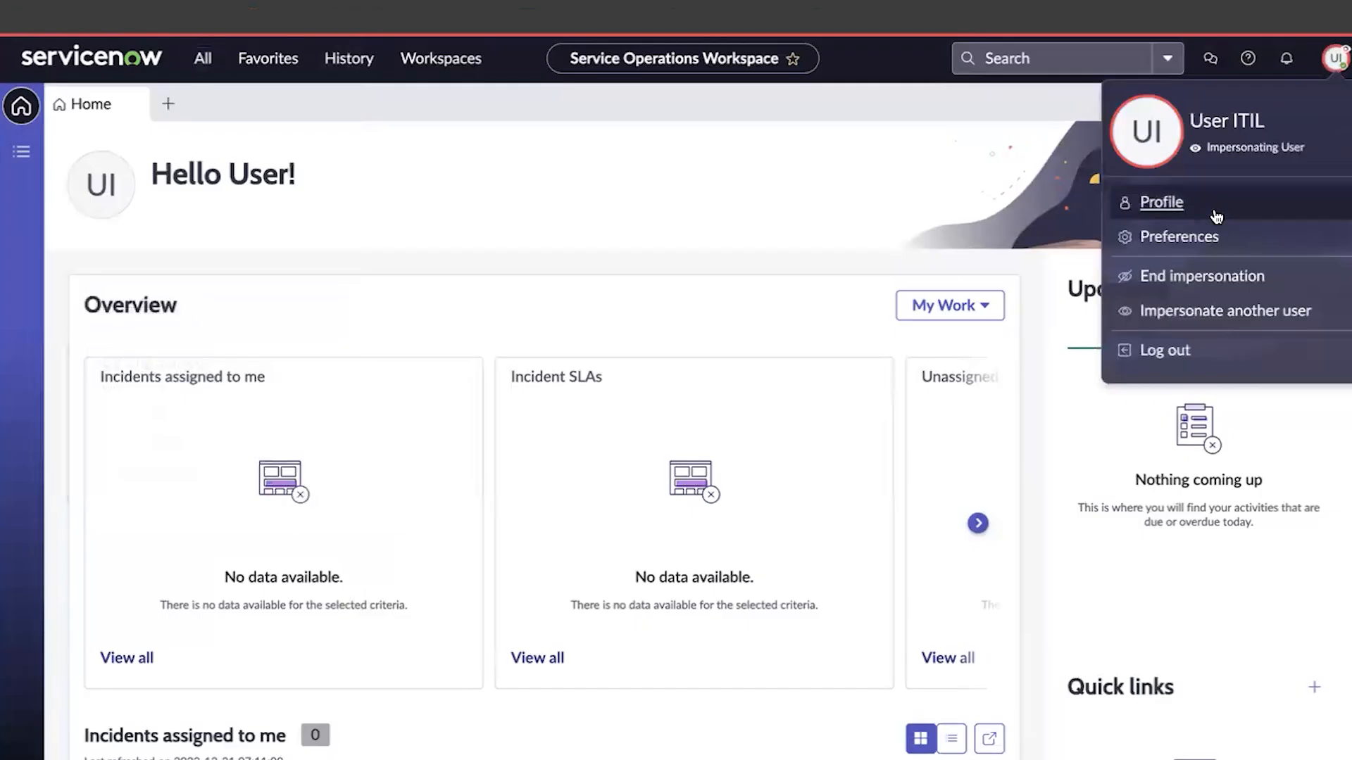
End the impersonation and open the Unified Navigation Menus list as admin
click(1210, 277)
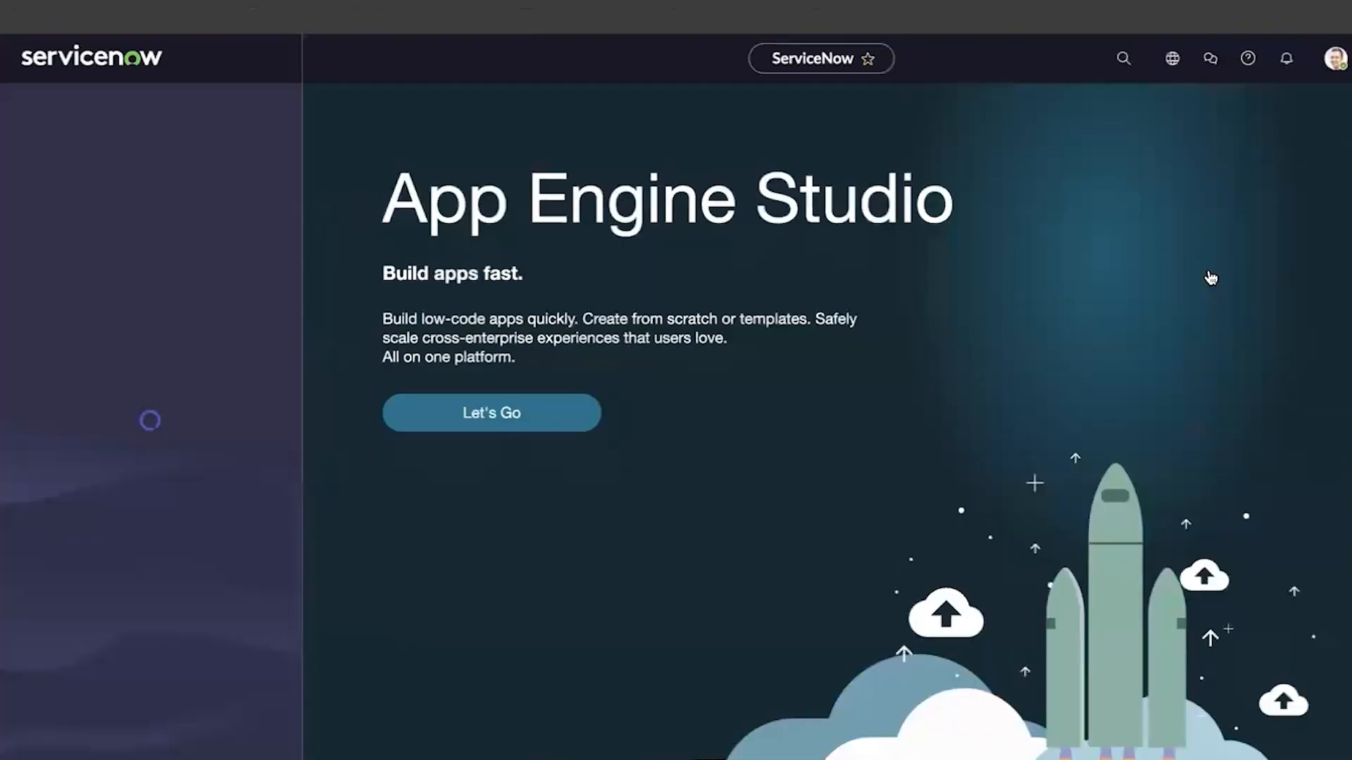
click(106, 110)
text(unifie)
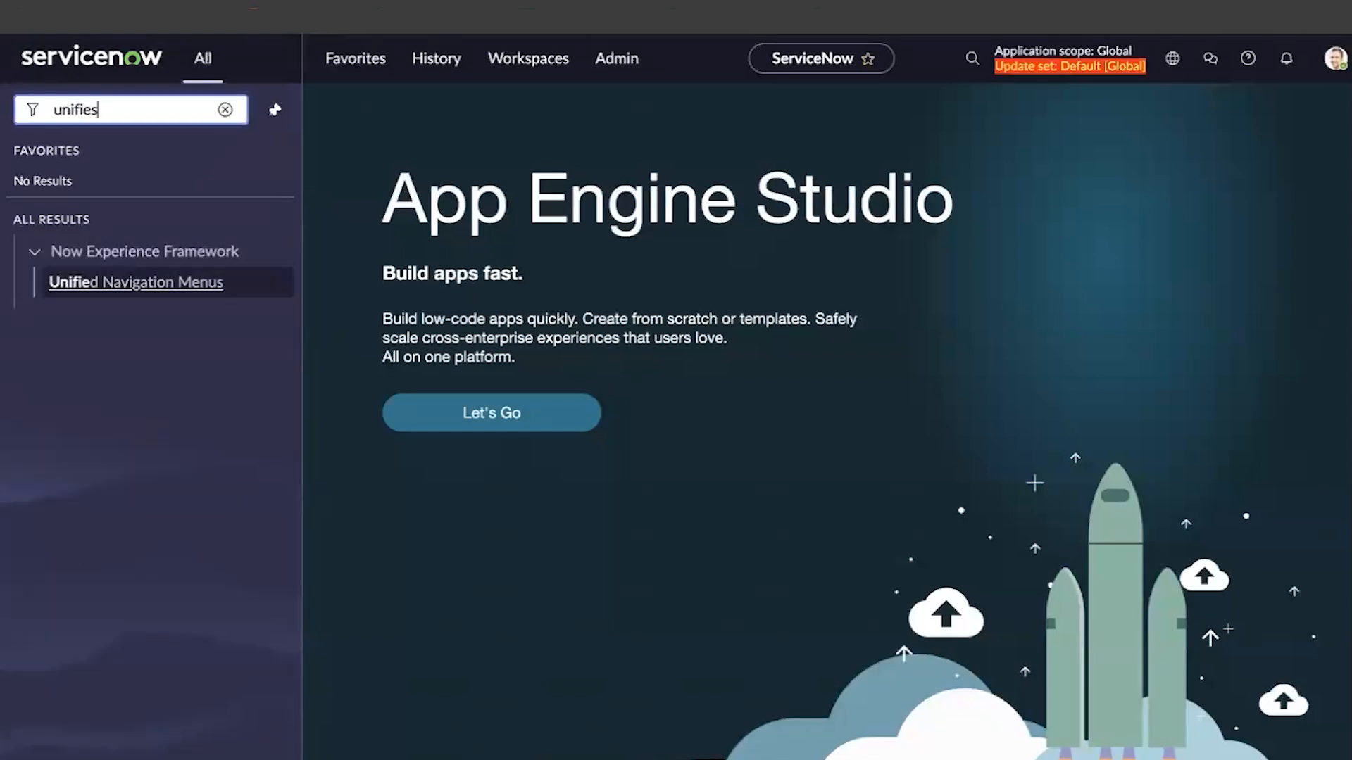
text(d)
click(121, 290)
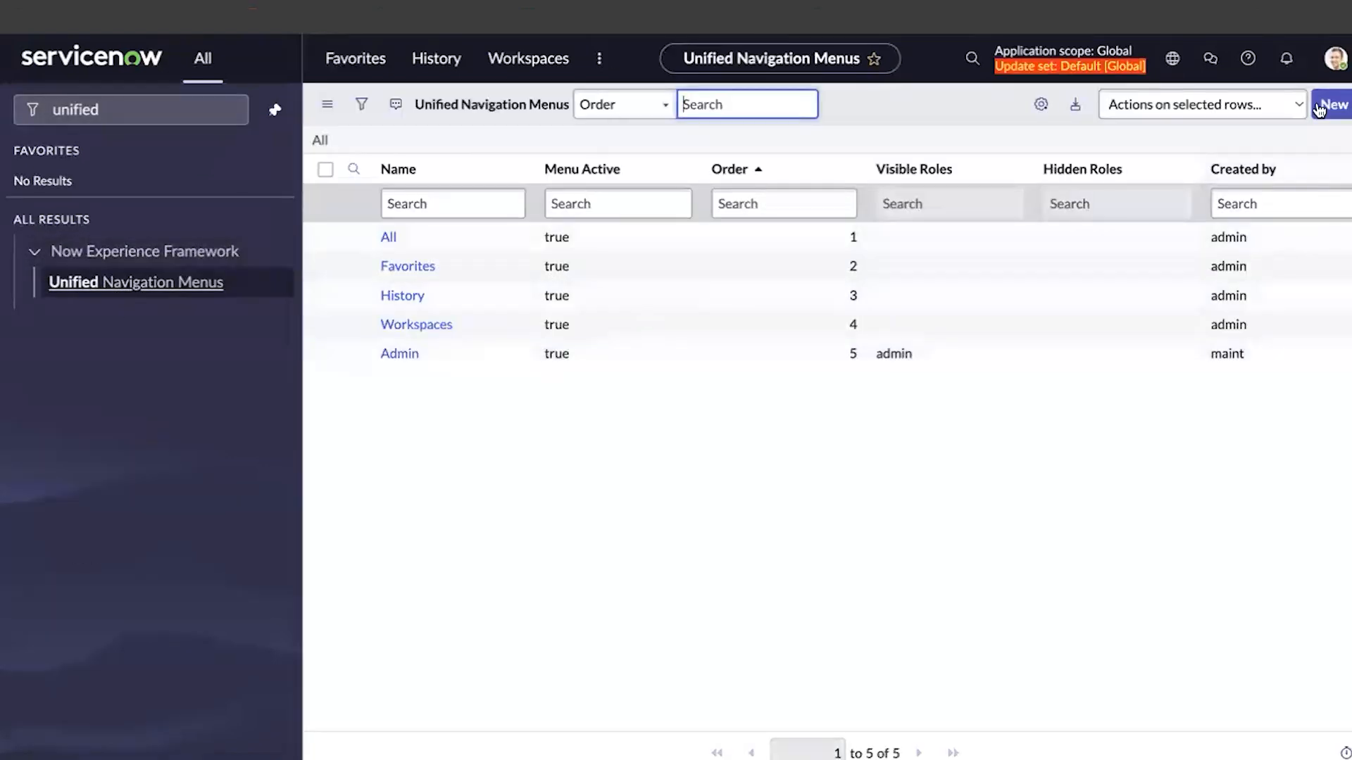
Start a new unified navigation menu named 'Core ITIL' with Order 0
click(1327, 105)
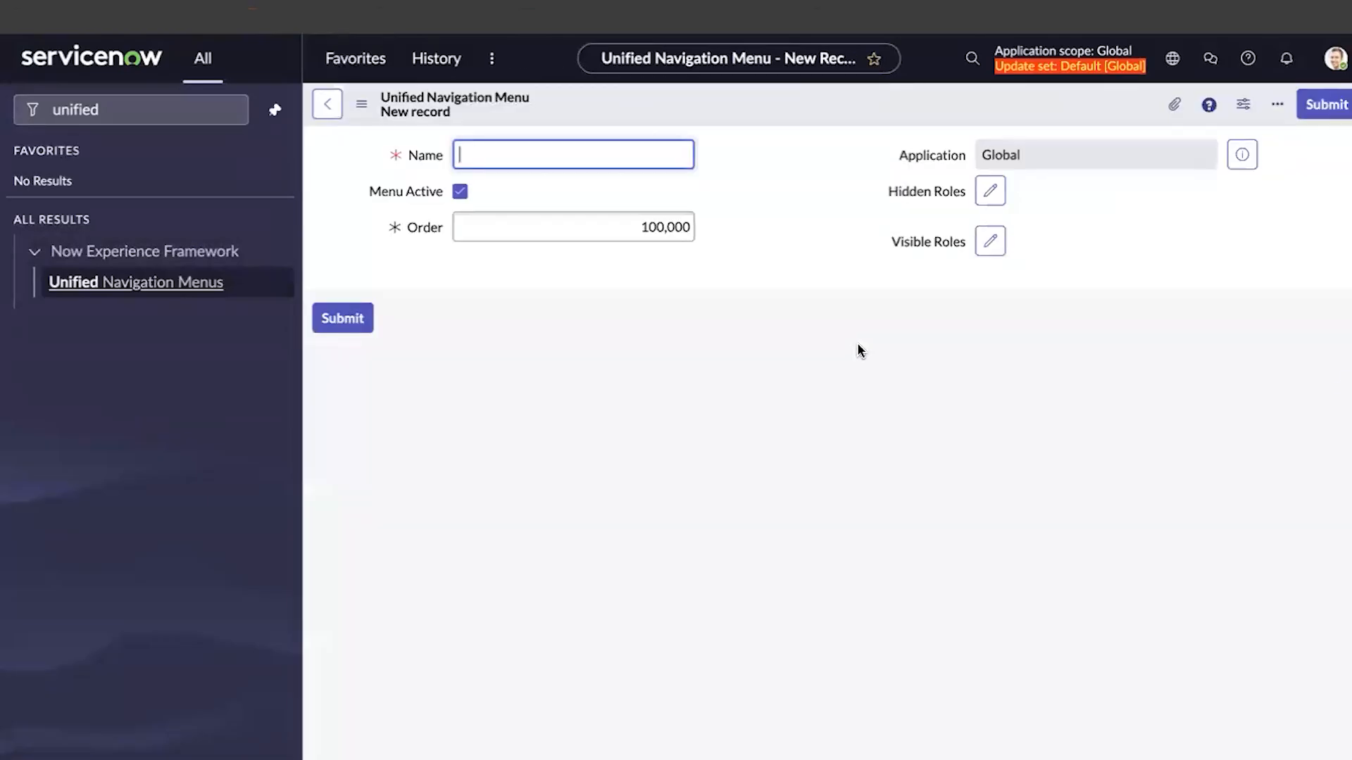
text(Core ITIL)
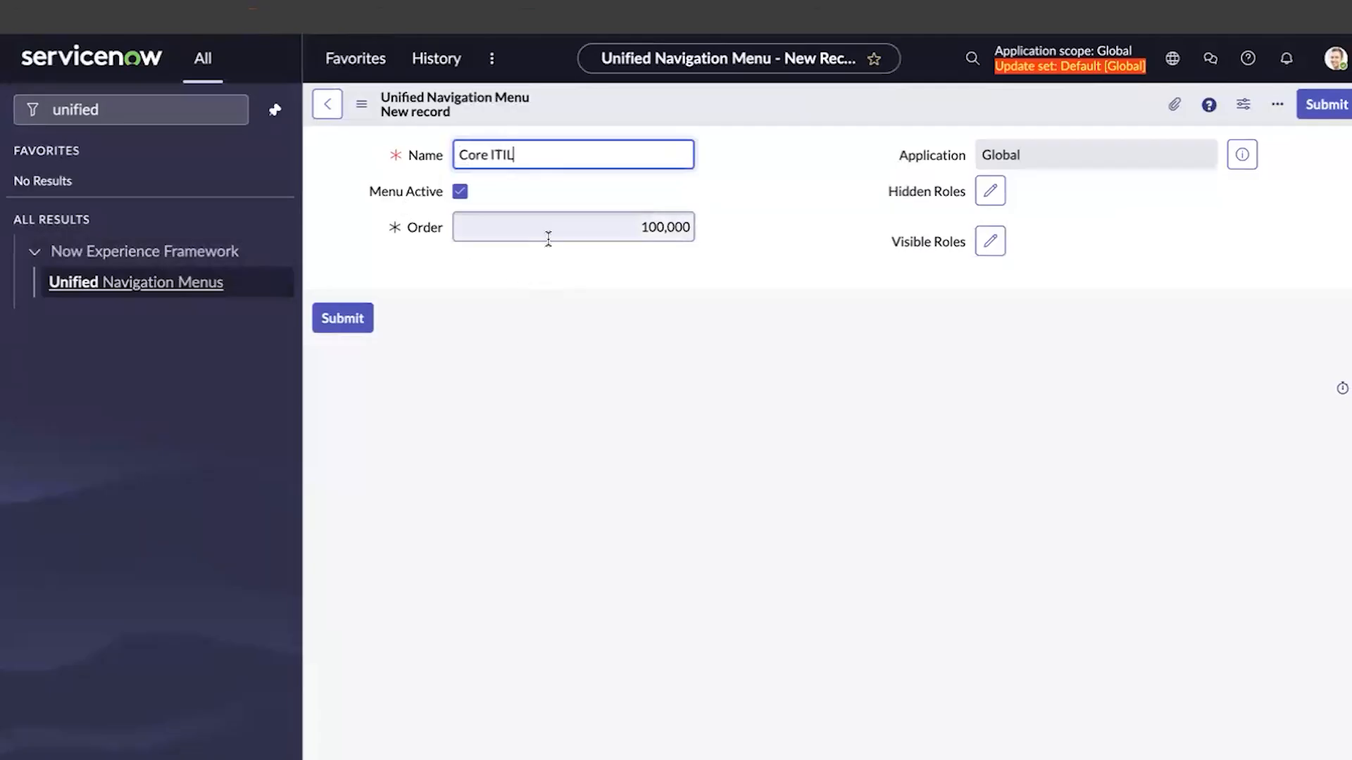
double_click(652, 239)
key(BackSpace)
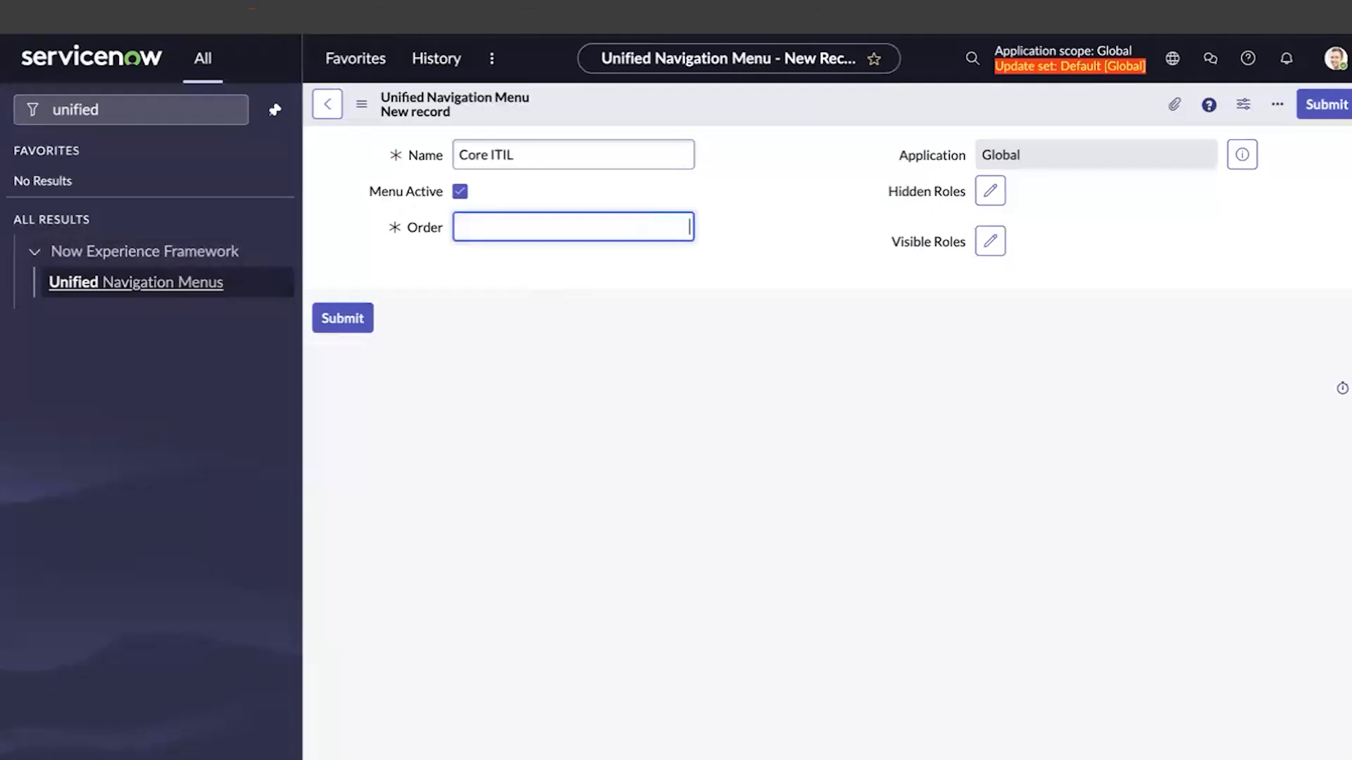
text(0)
double_click(1026, 162)
click(1027, 163)
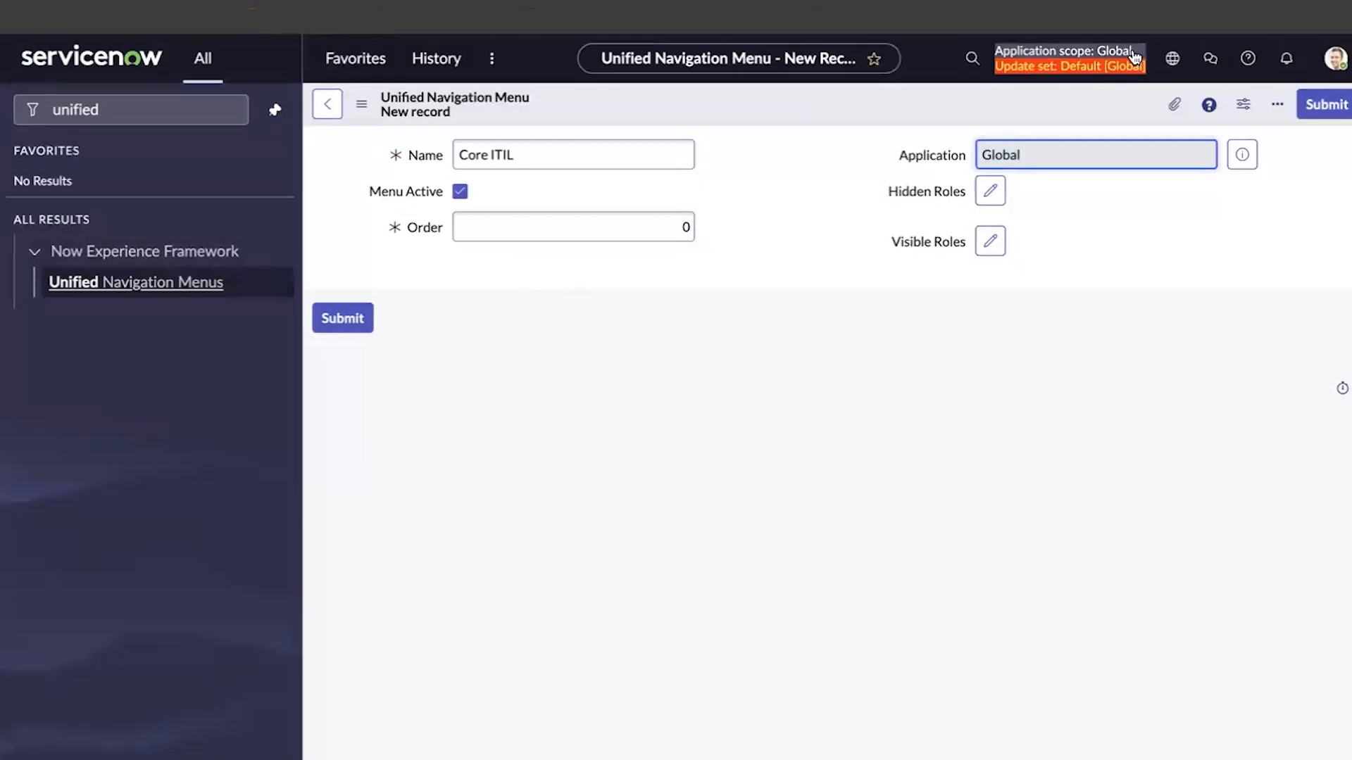
click(1087, 235)
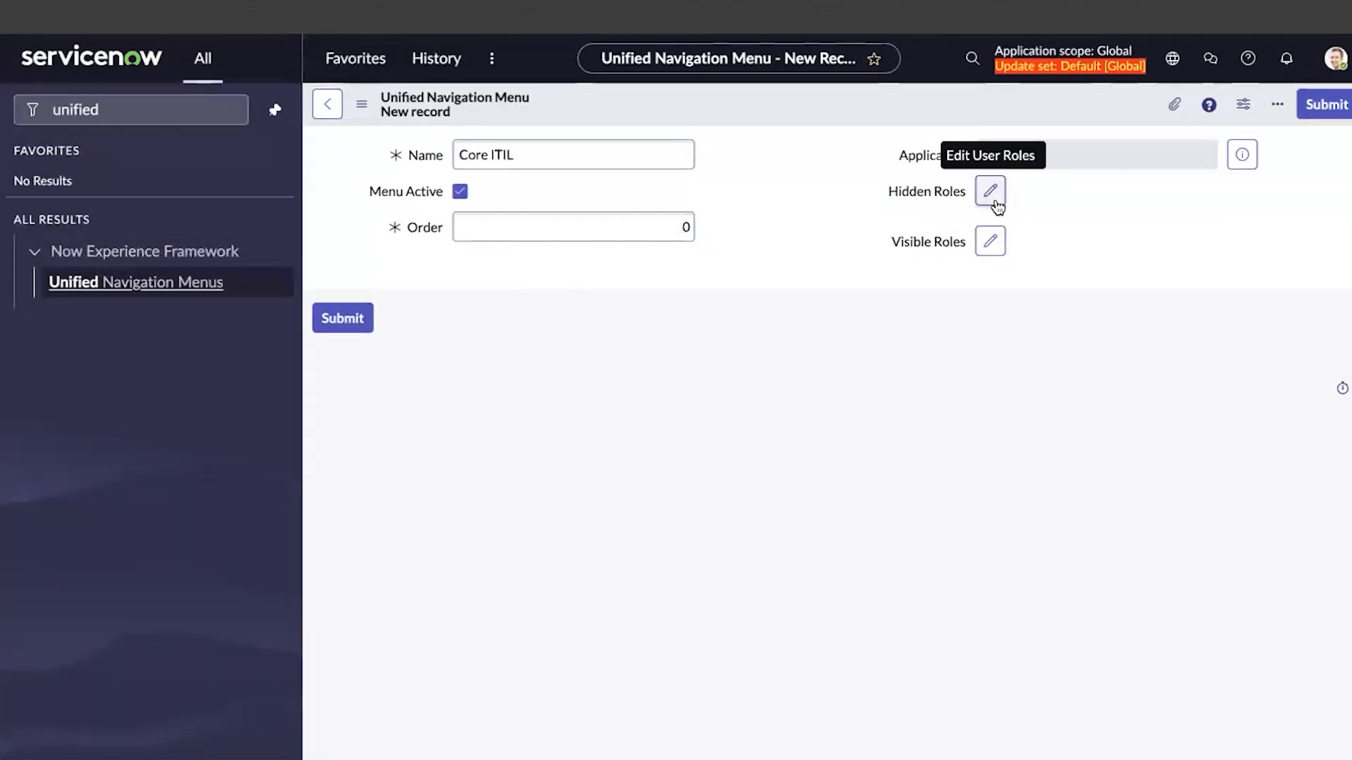
Add itil to the menu's Visible Roles and save the Core ITIL record
click(988, 241)
click(642, 234)
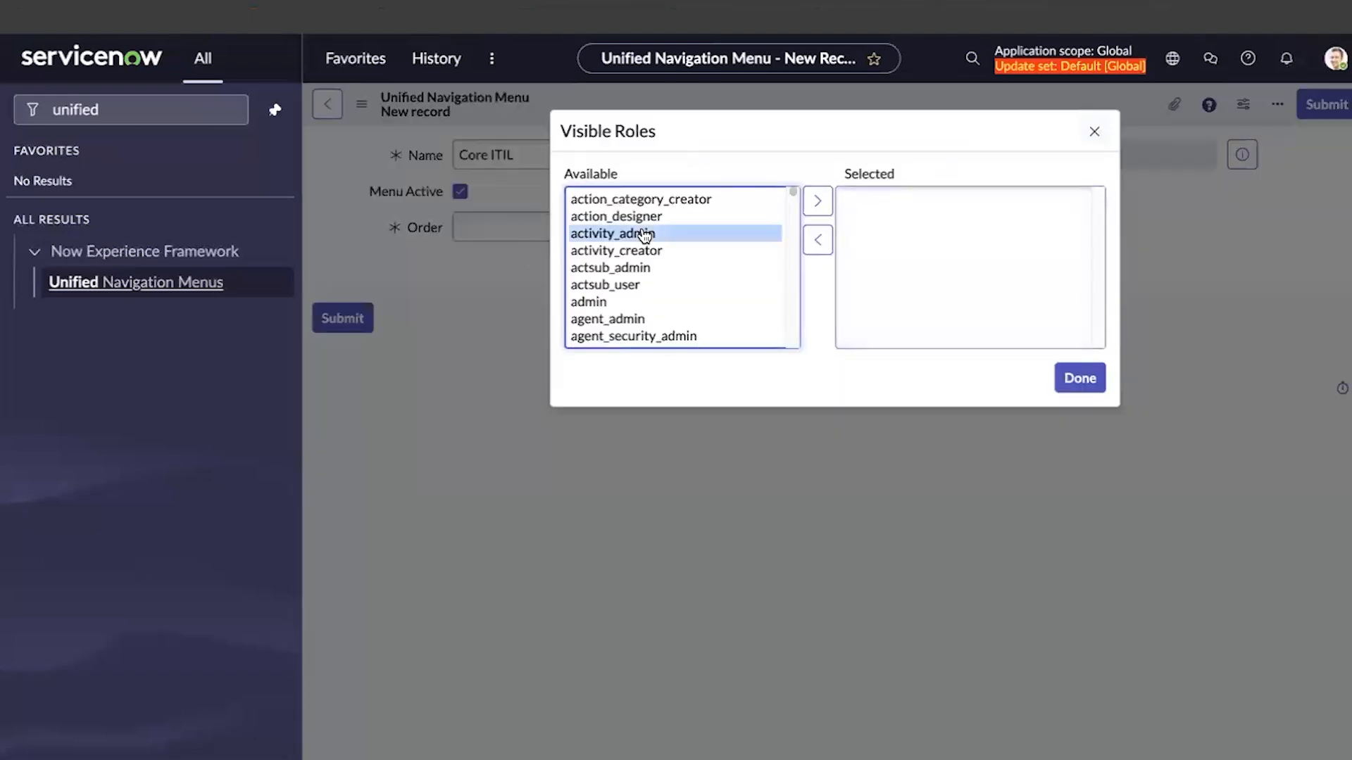
key(i)
scroll(637, 285, down, 3)
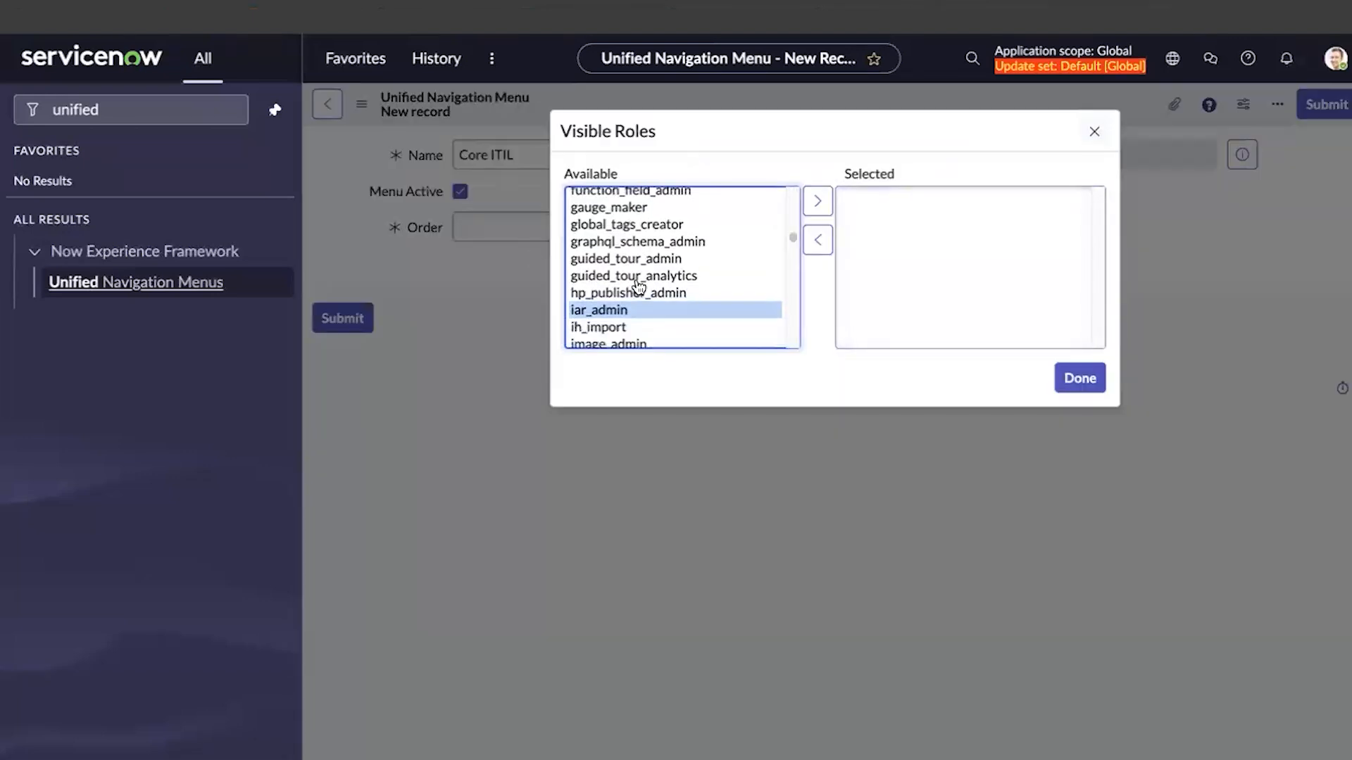
scroll(638, 287, down, 4)
scroll(633, 275, up, 1)
double_click(606, 209)
click(1077, 377)
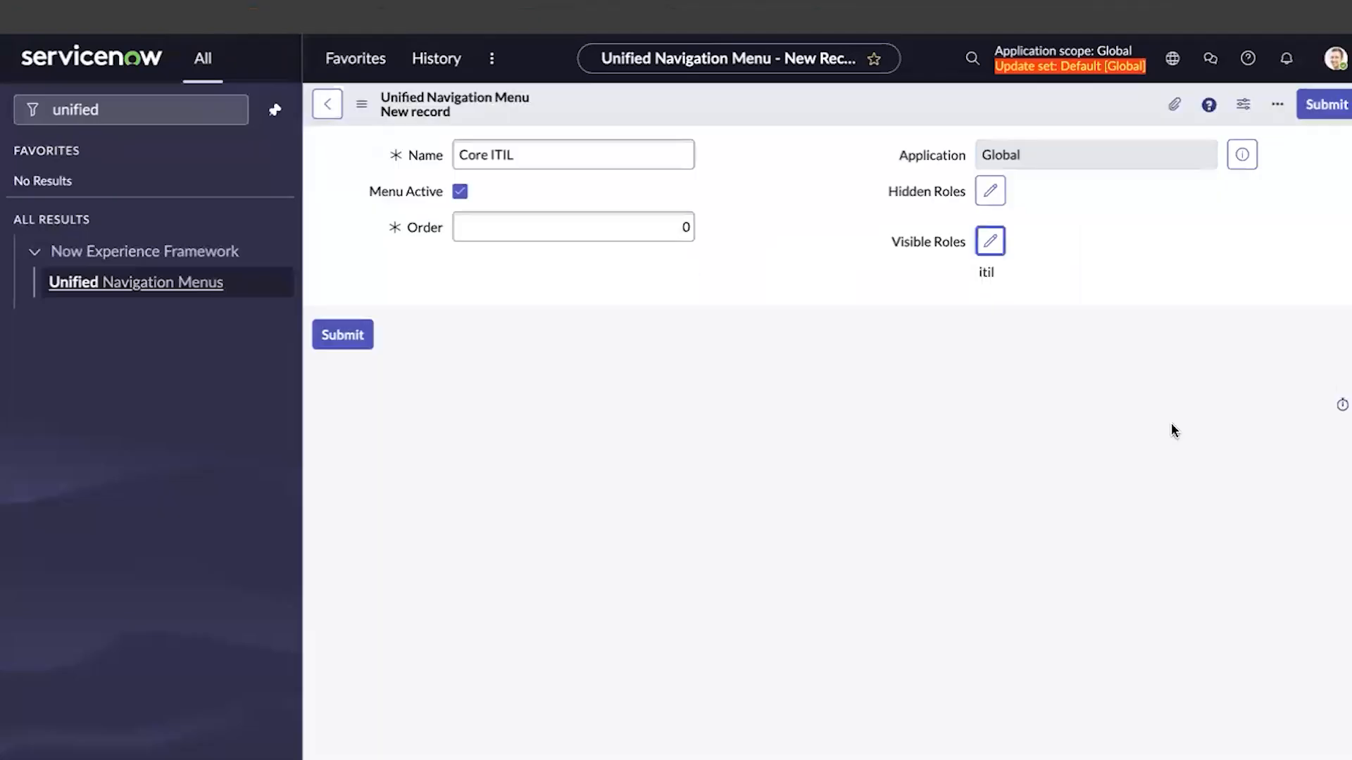
right_click(737, 104)
click(785, 111)
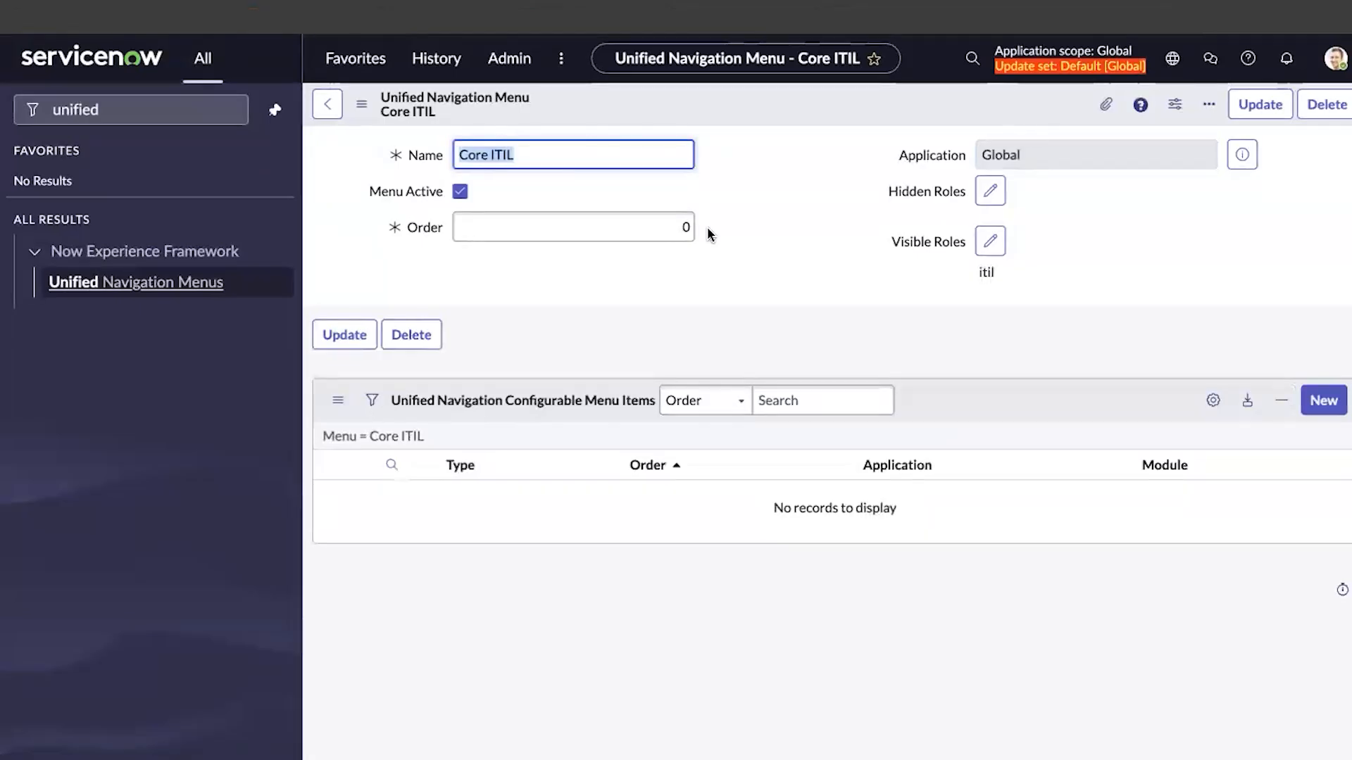
Glance at the Admin menu, then start a new Core ITIL item keeping type Application
click(512, 78)
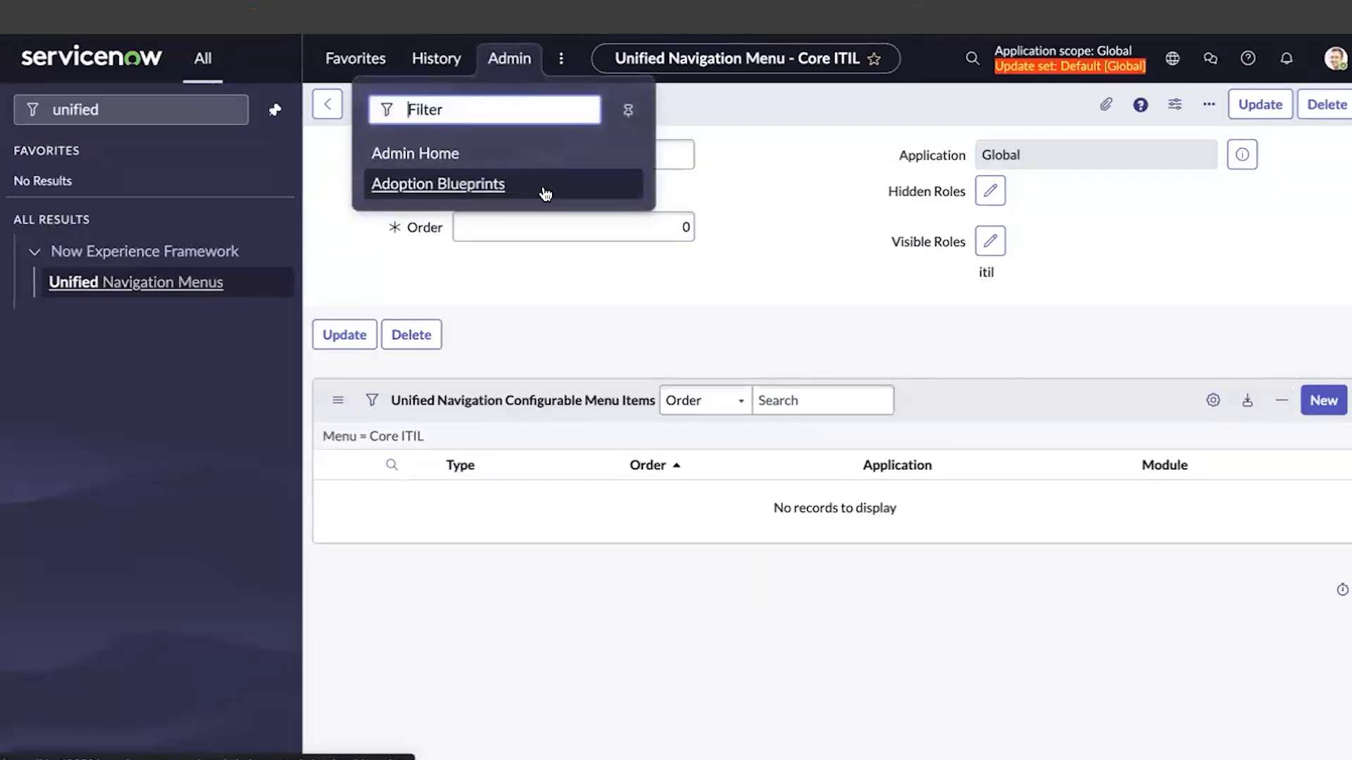
click(787, 212)
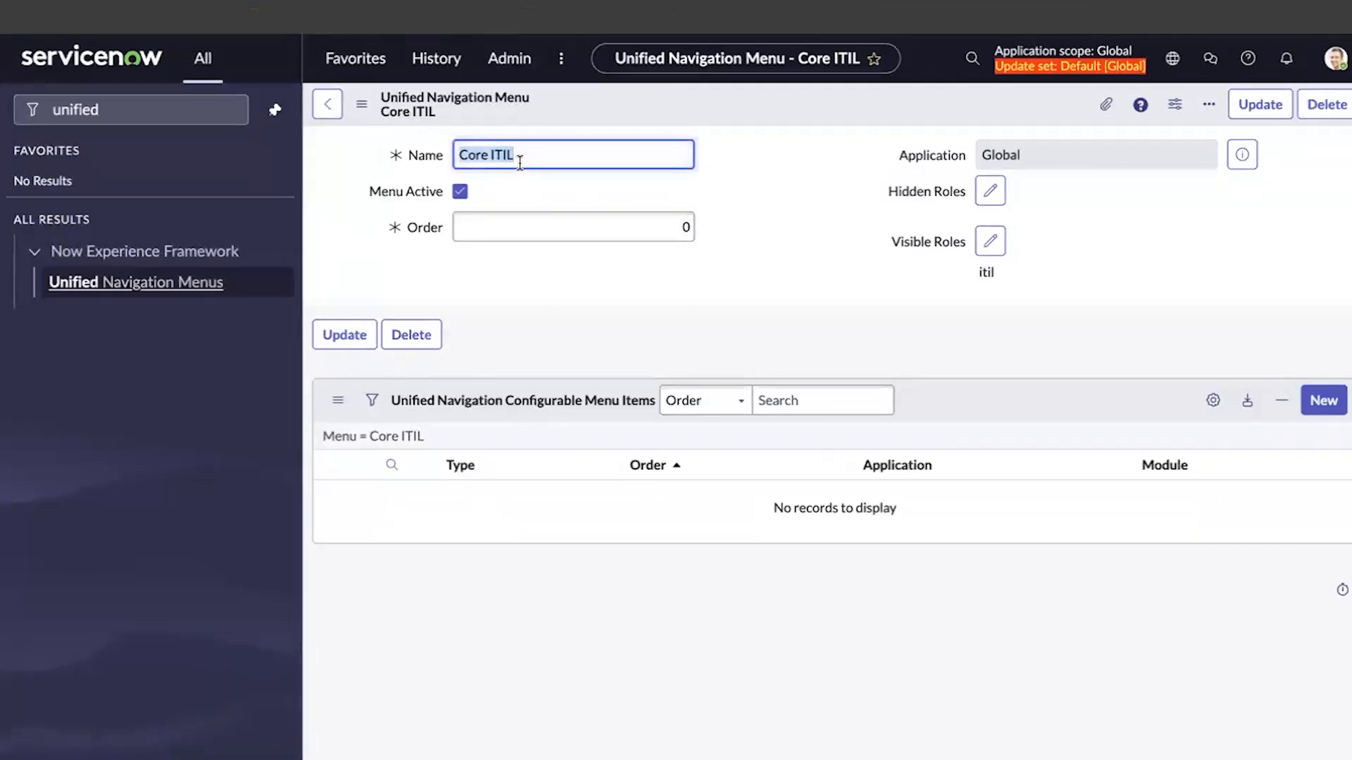
click(1313, 408)
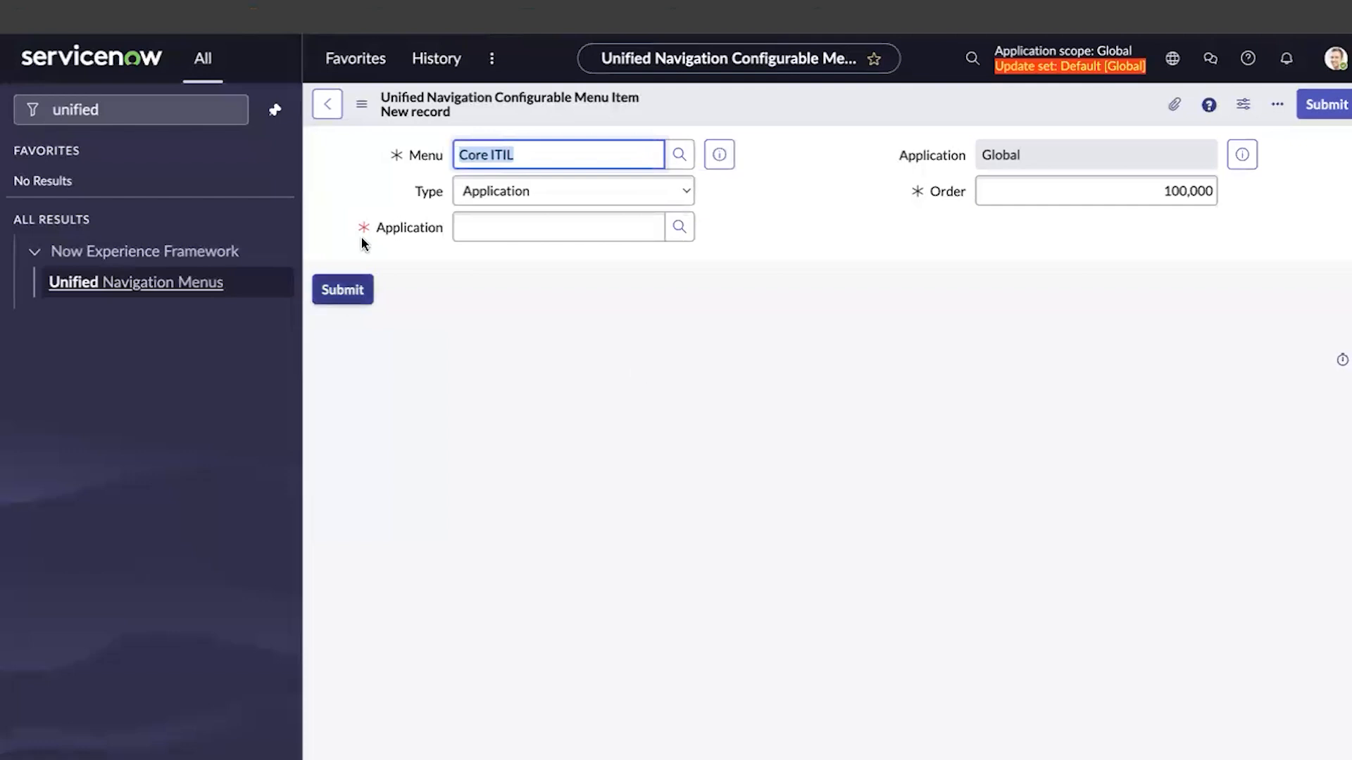
click(524, 193)
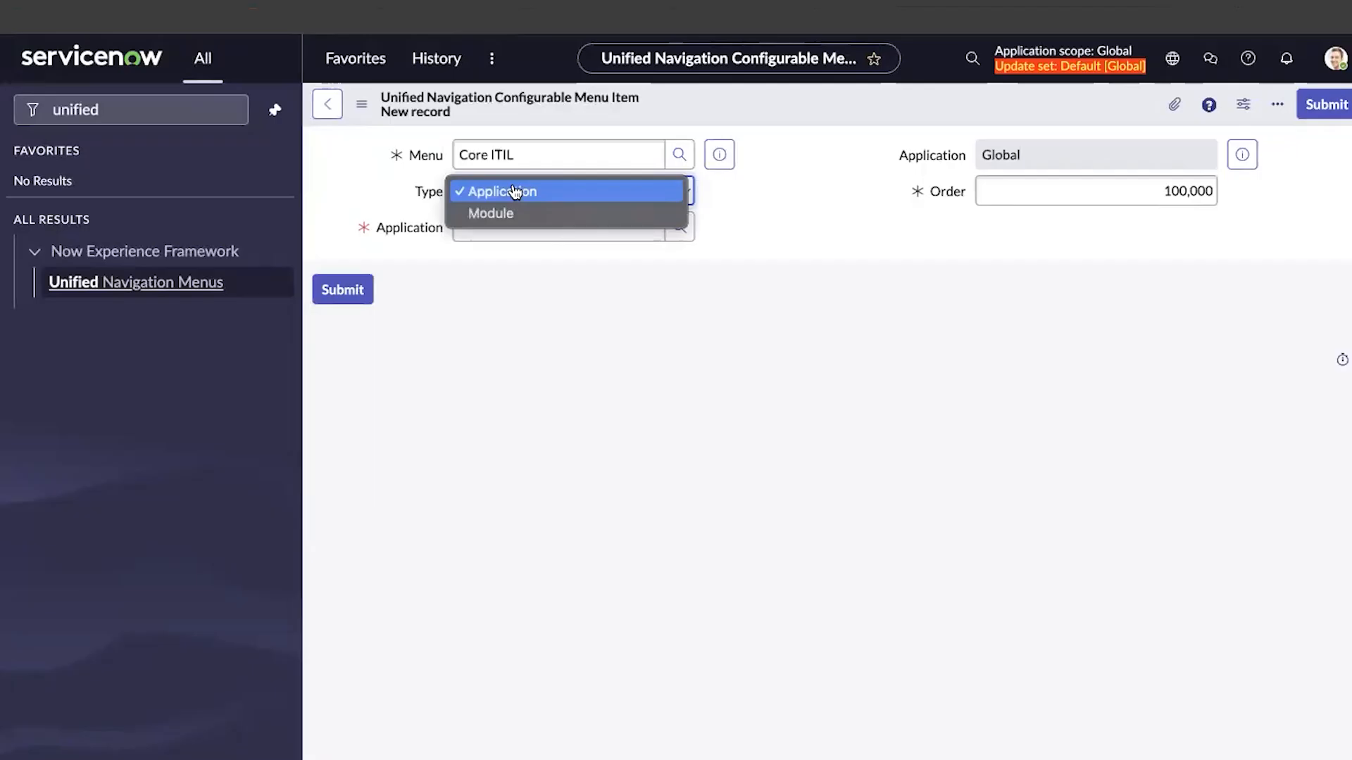
click(515, 192)
Choose Incident as the item's application, set Order 10, and submit
click(516, 226)
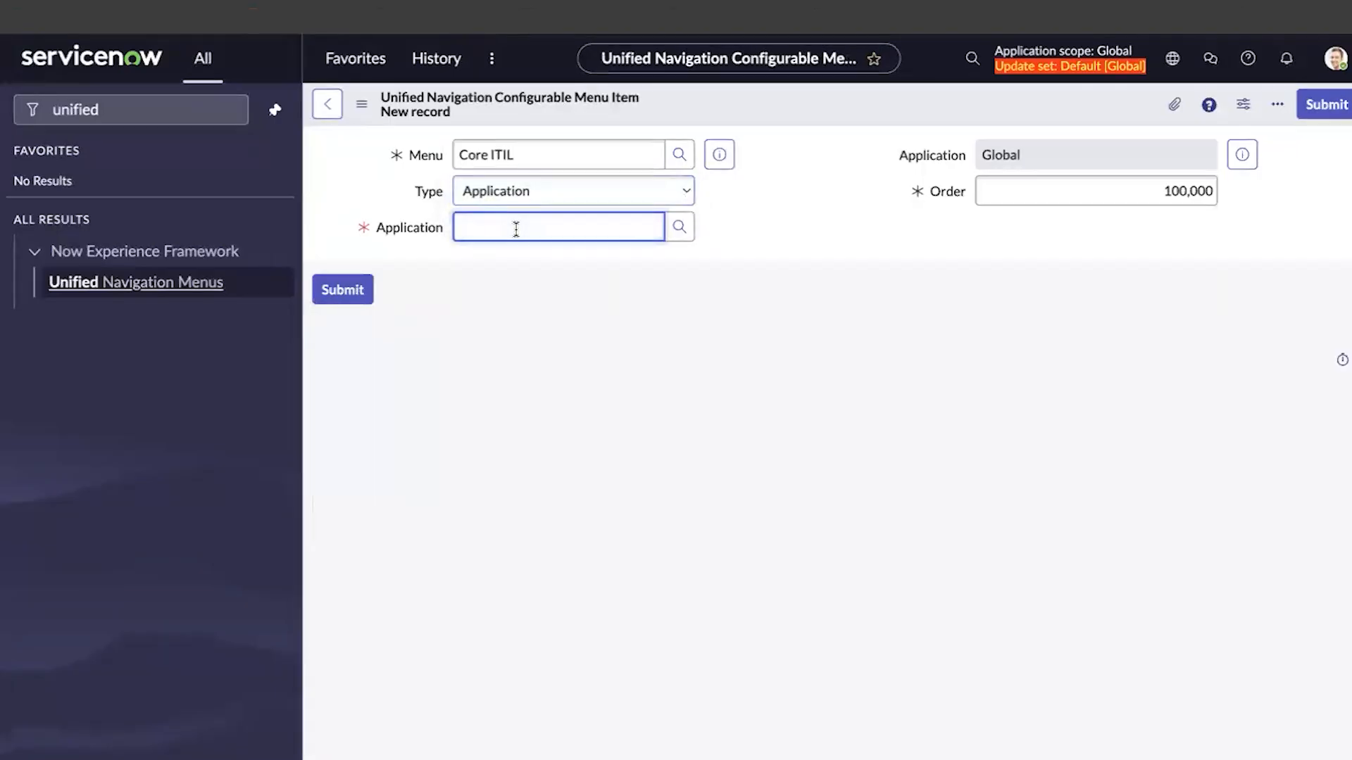
text(in)
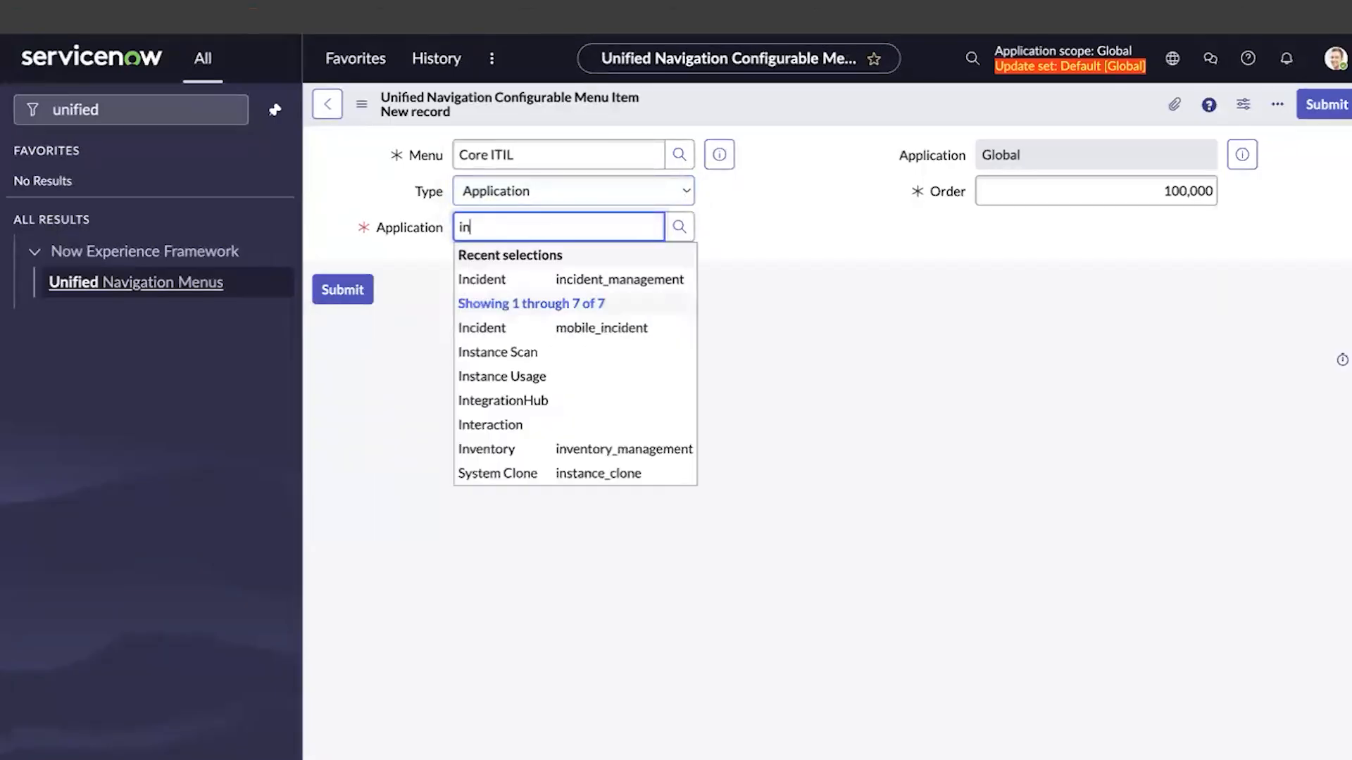
text(cident)
click(620, 280)
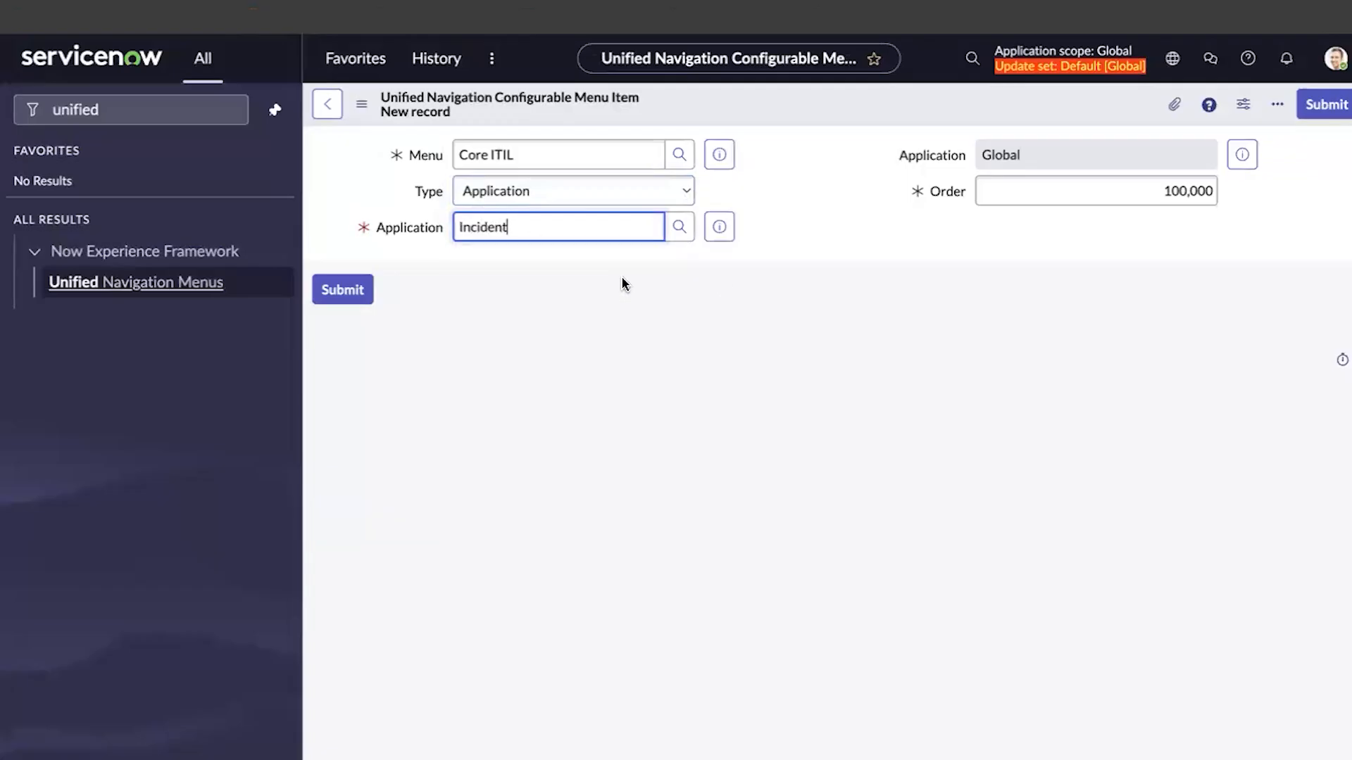
click(1155, 193)
text(10)
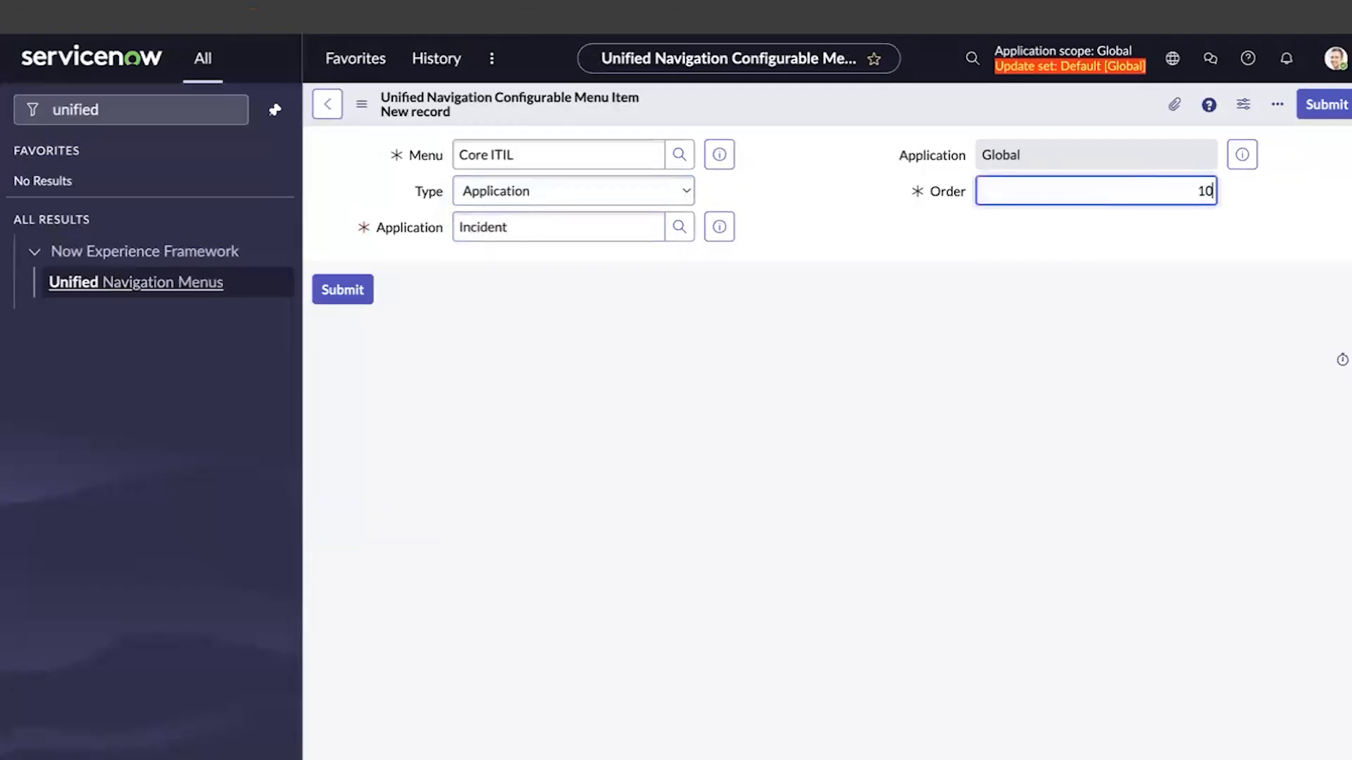
click(359, 290)
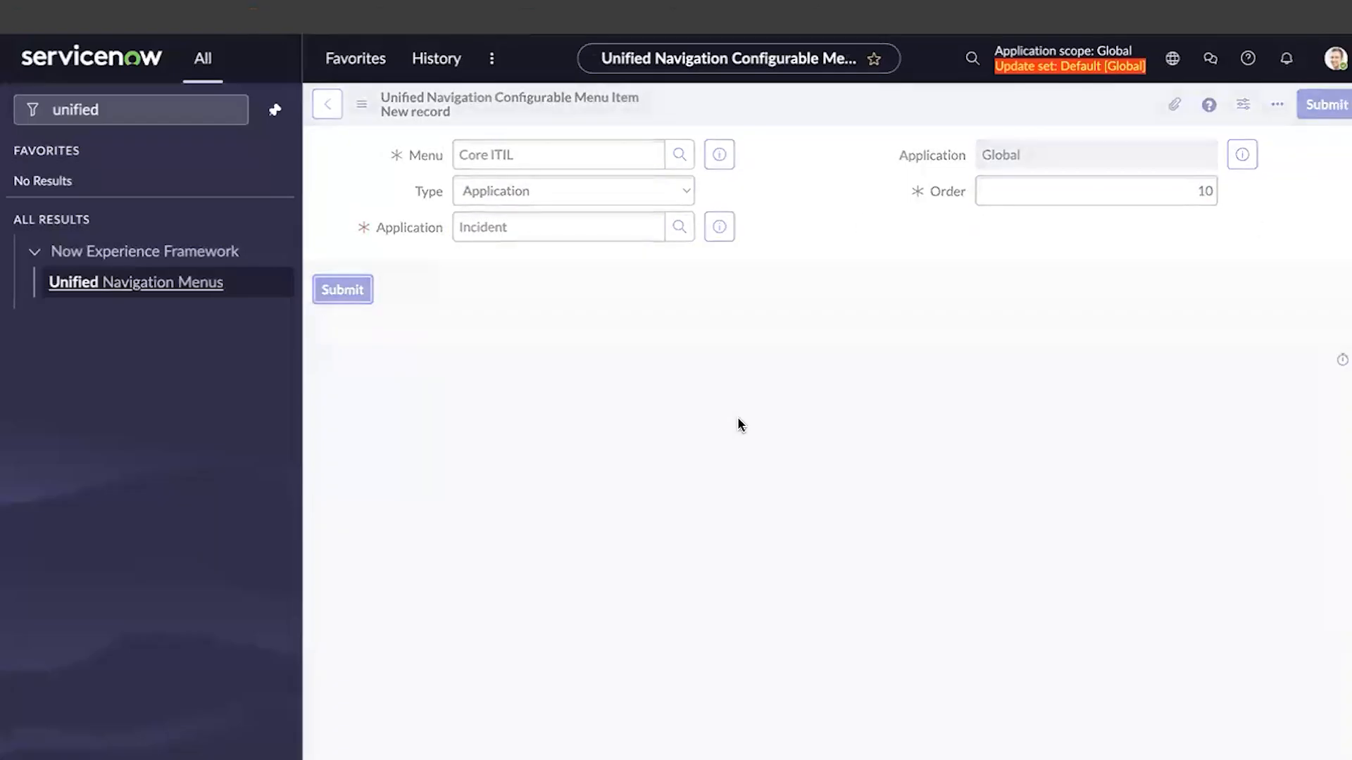
Create a Problem application item with Order 20 in the Core ITIL menu
click(1331, 407)
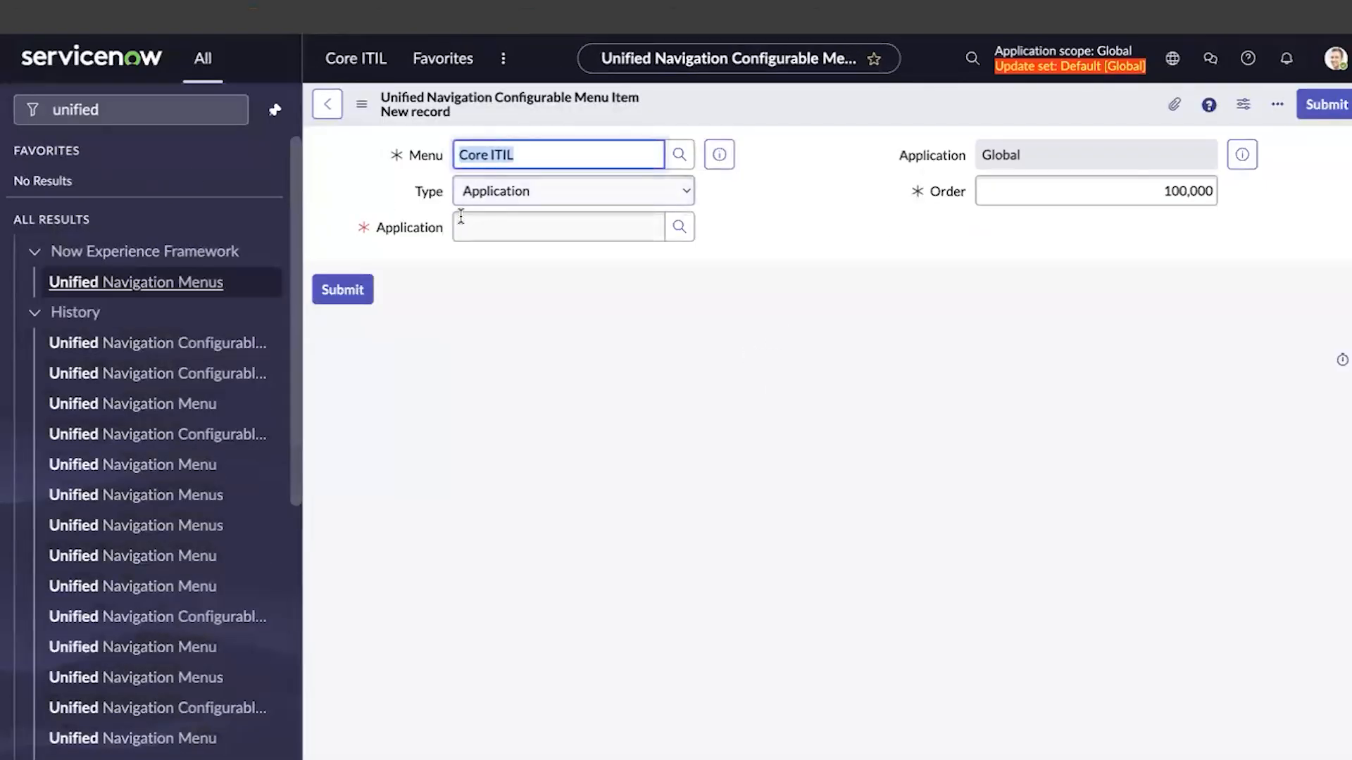
click(512, 225)
text(problem)
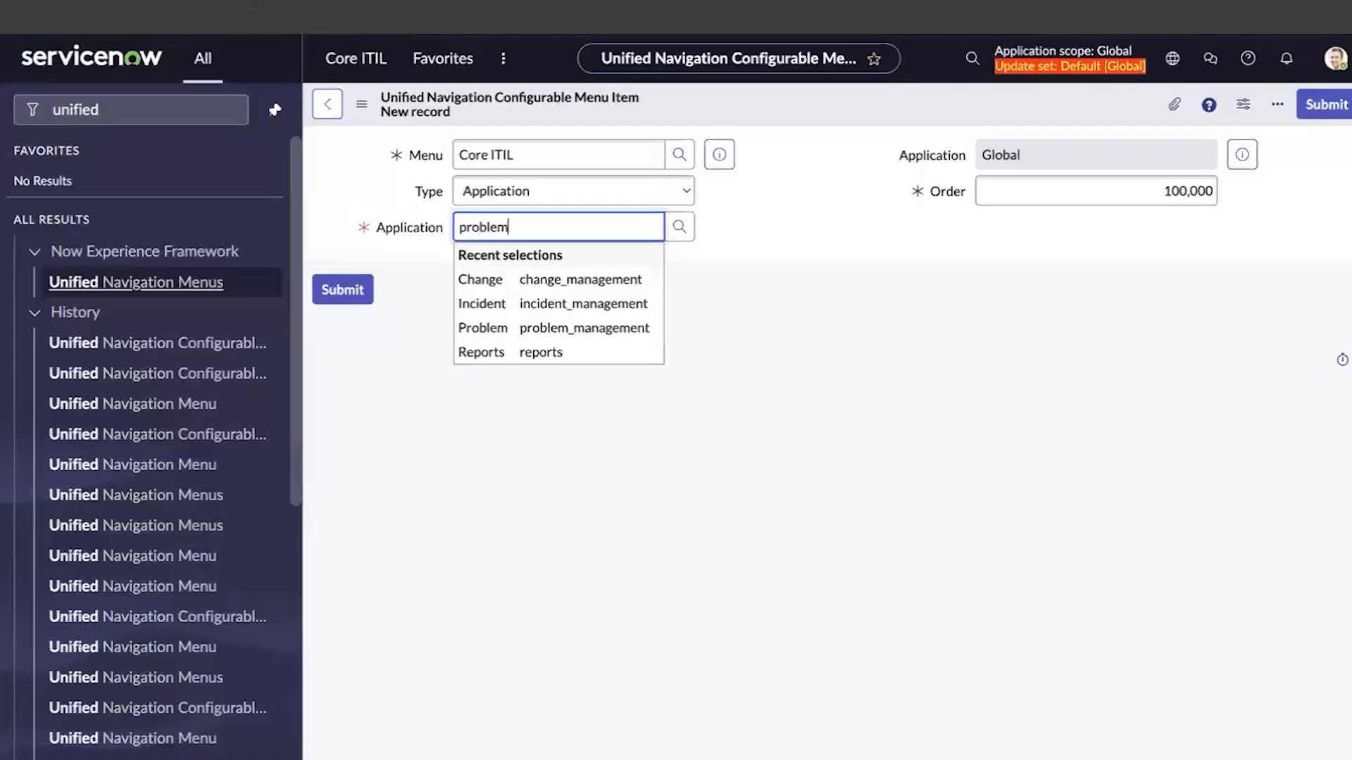
click(551, 288)
double_click(1214, 191)
text(20)
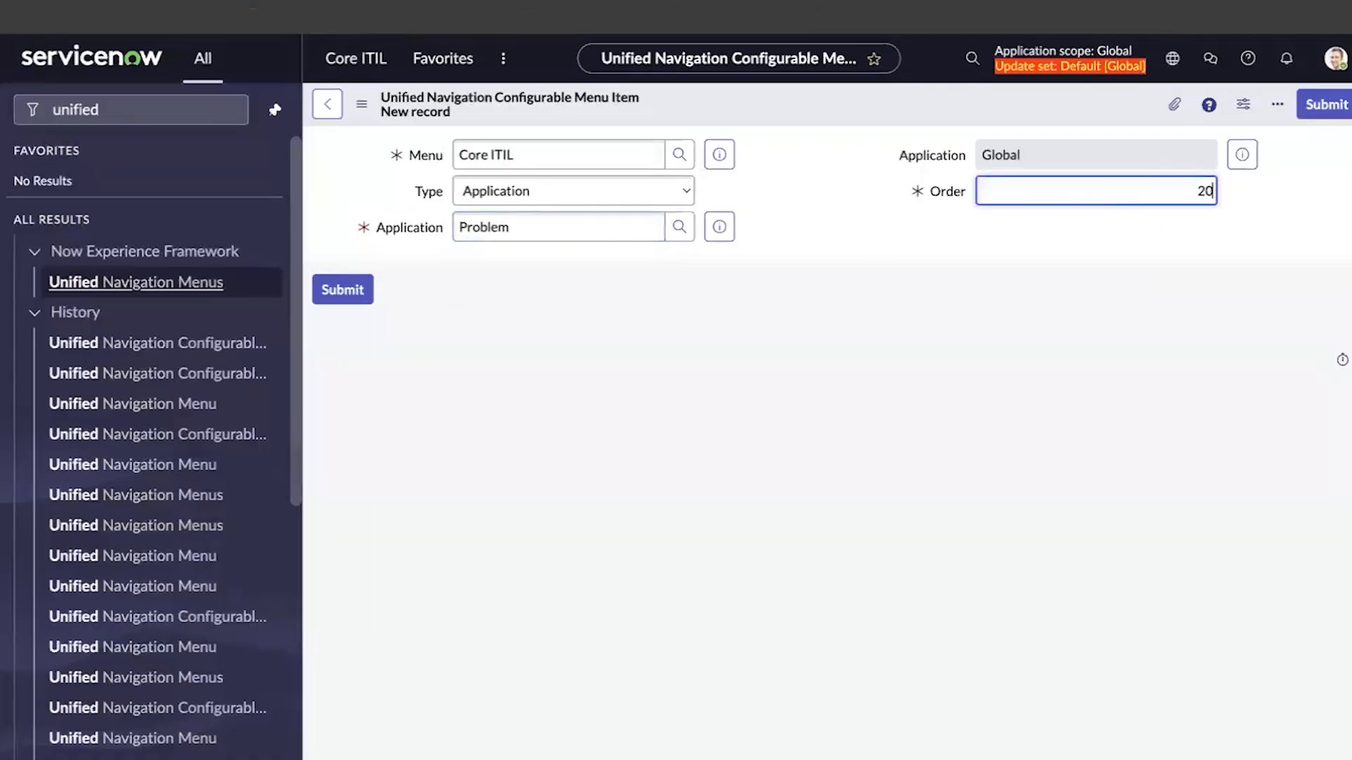
click(363, 301)
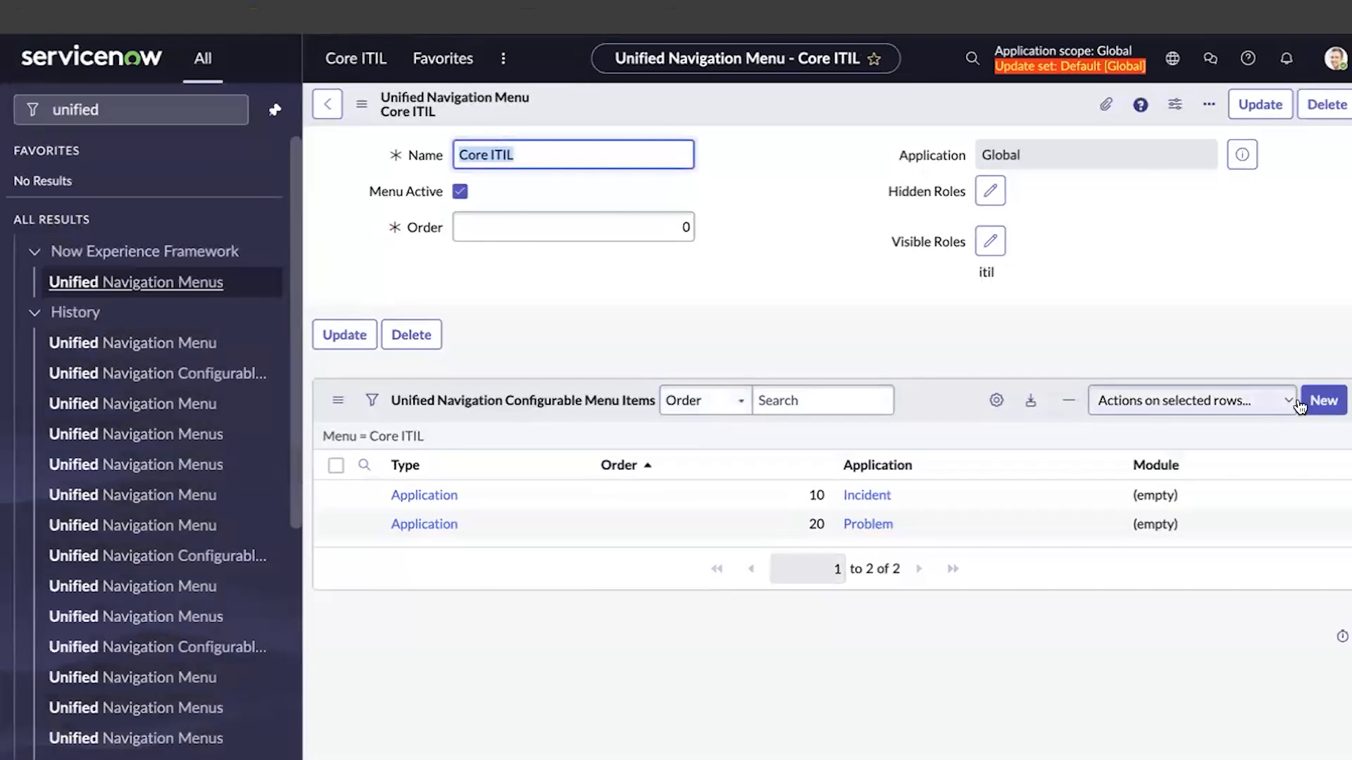
click(1320, 403)
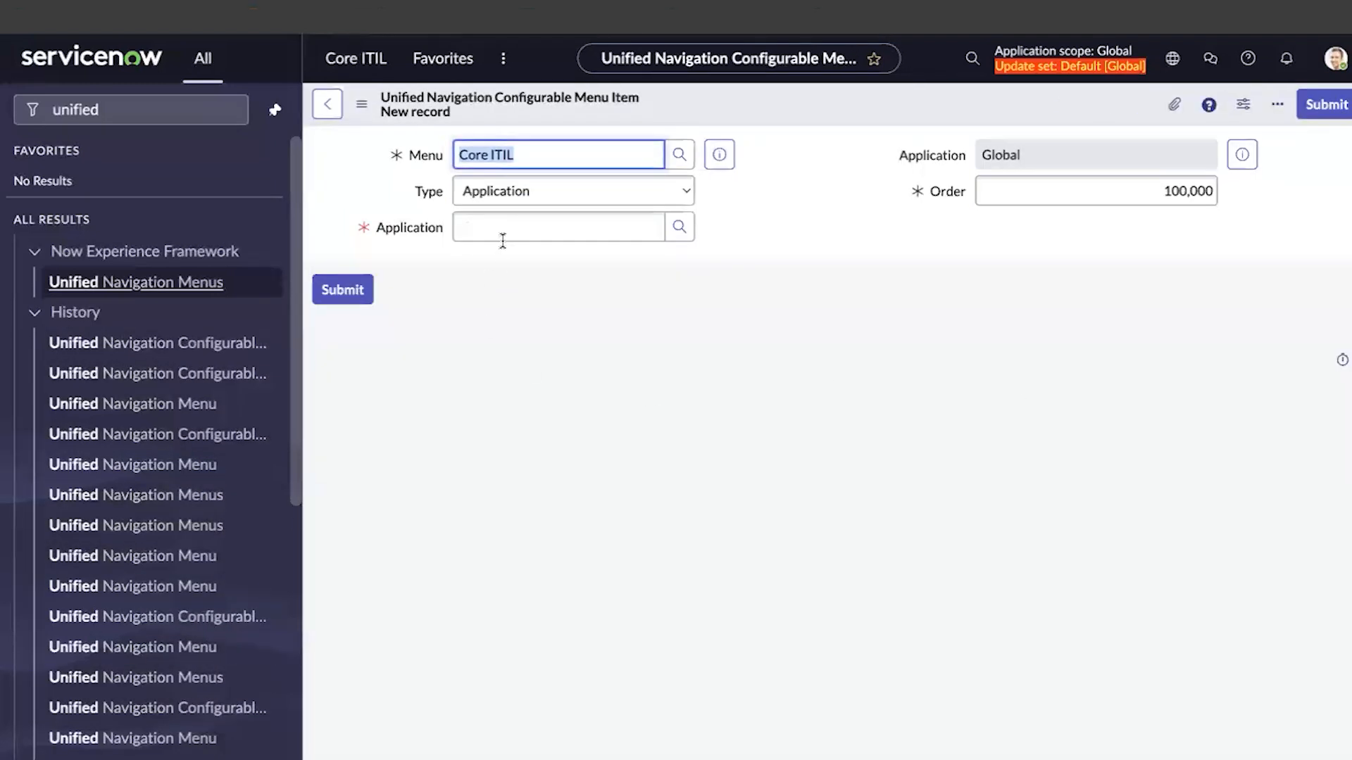
Pick Reports as the item's application, set Order 30, and submit it
click(500, 231)
text(reports)
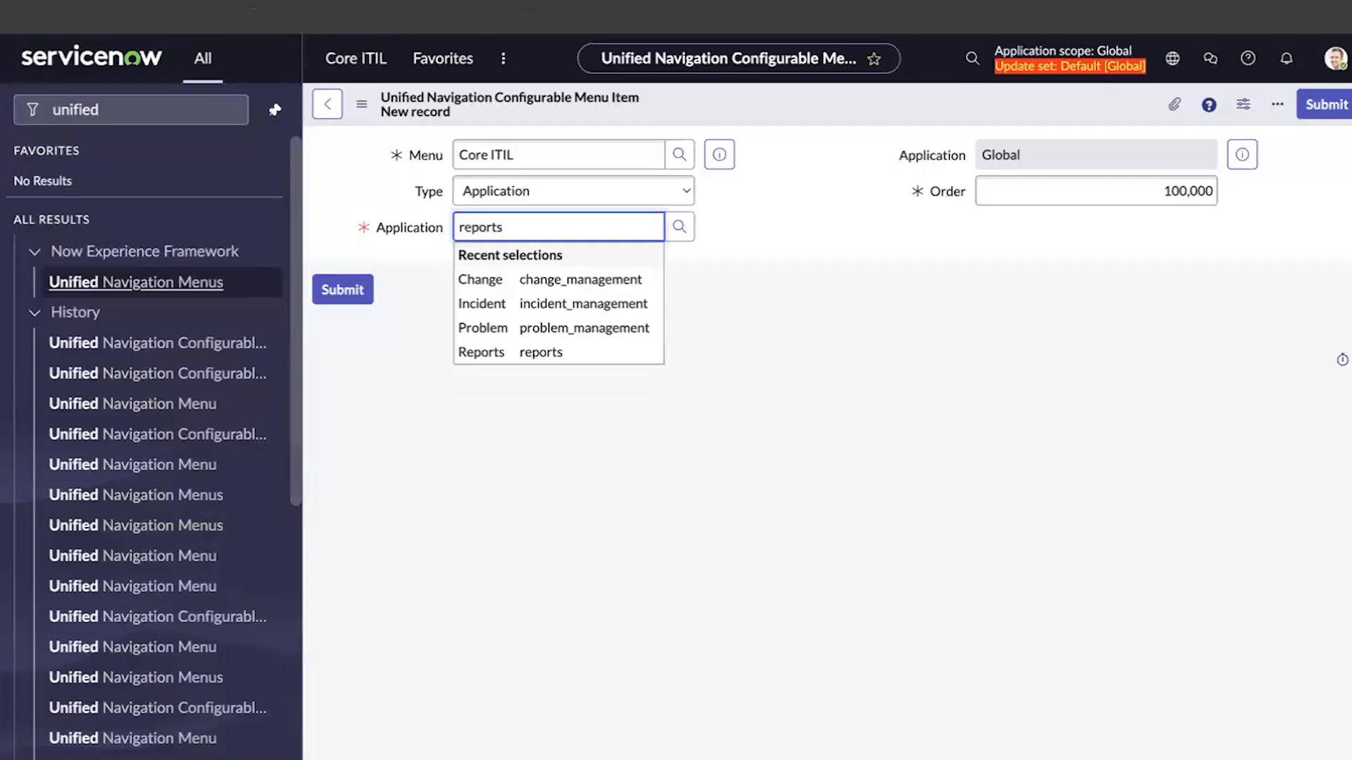
click(486, 277)
double_click(1187, 189)
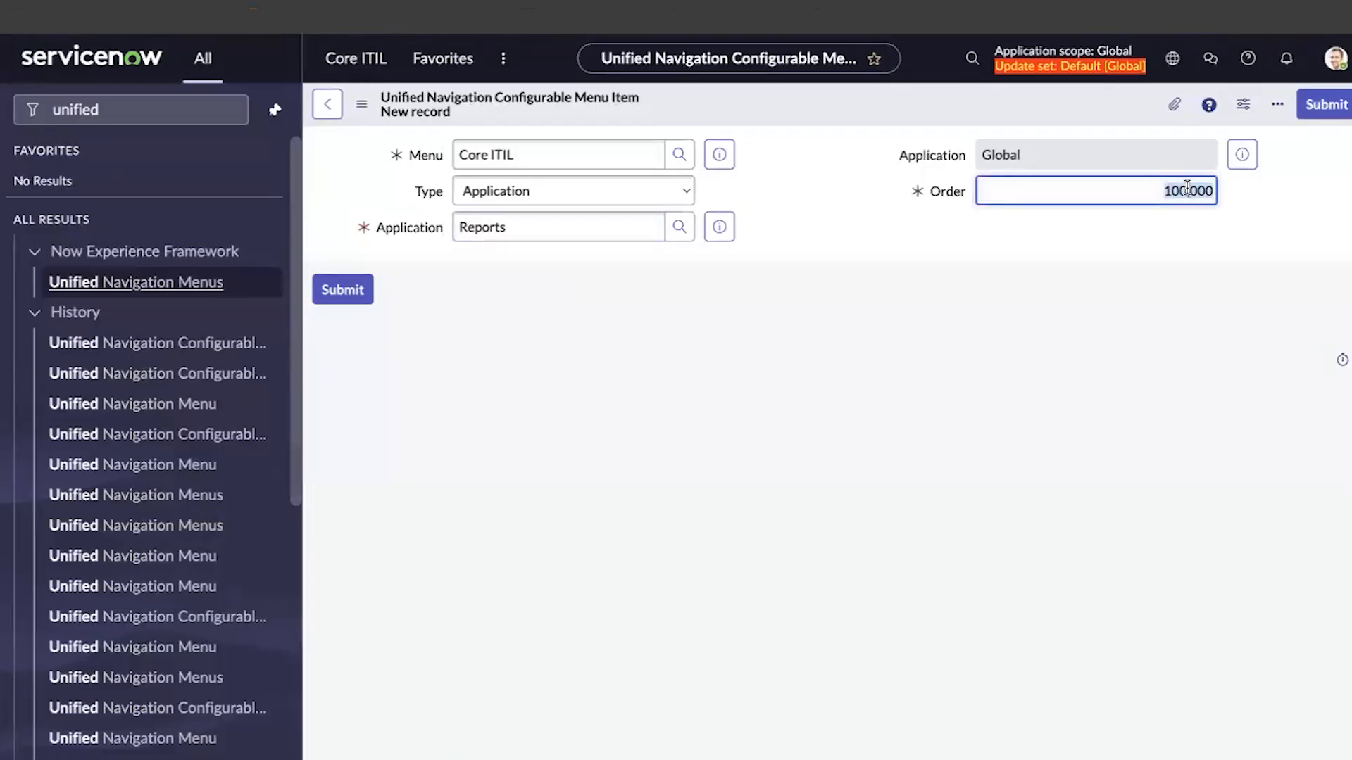
text(30)
click(366, 294)
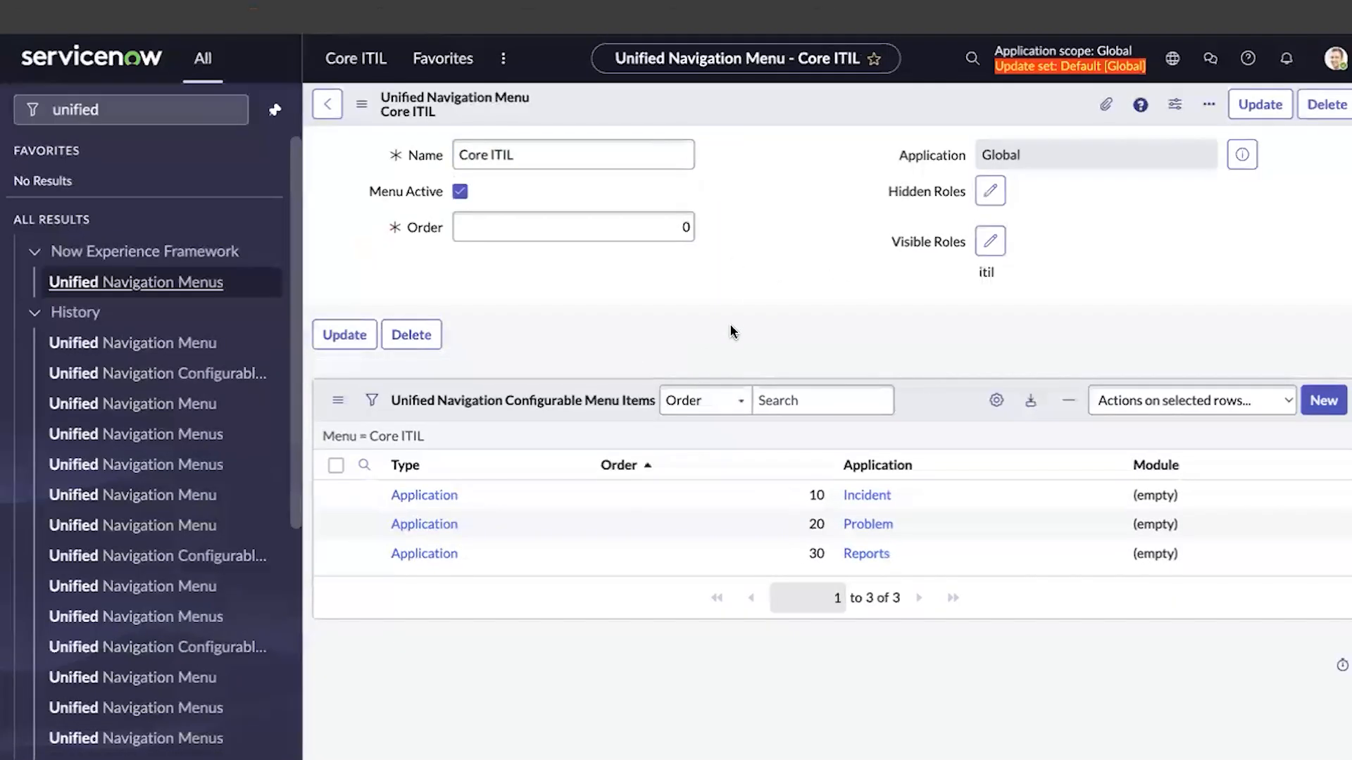
Impersonate the ITIL test user again
click(1342, 63)
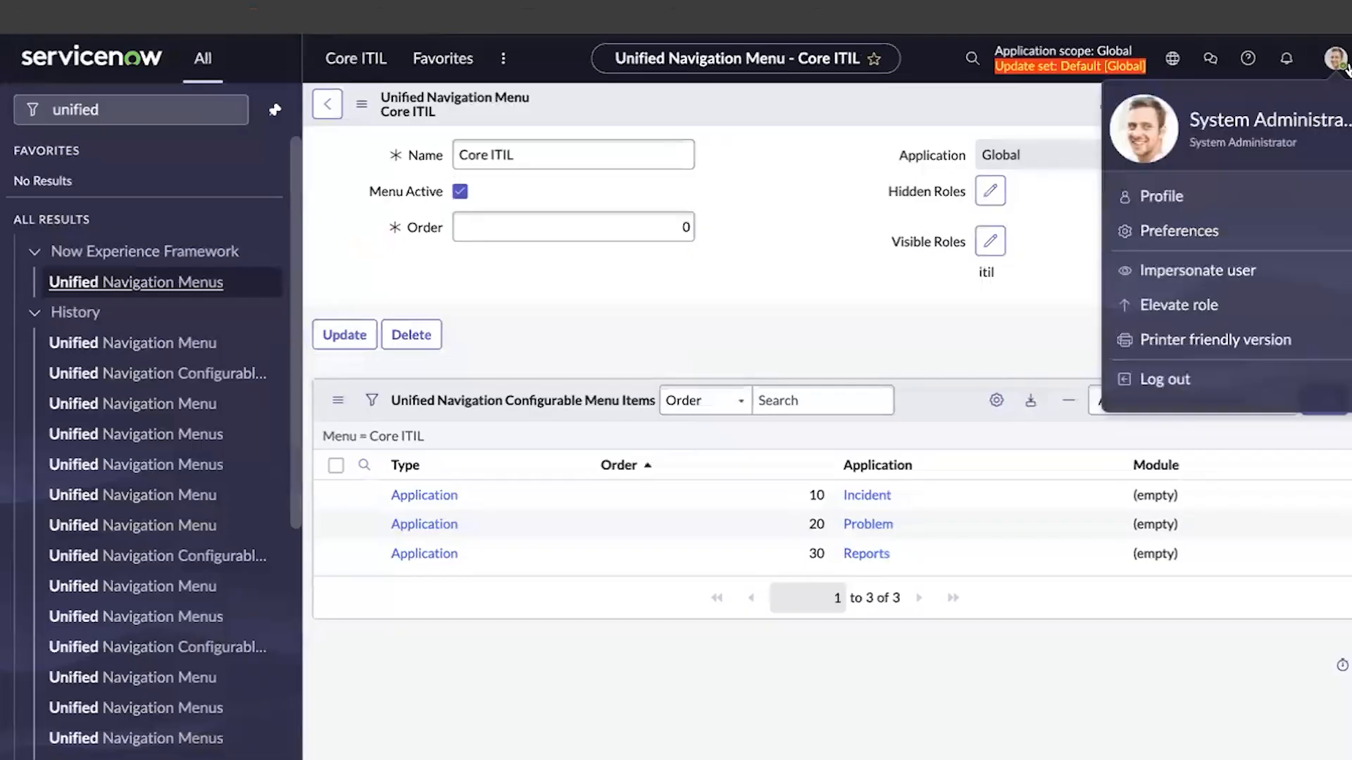
click(1188, 279)
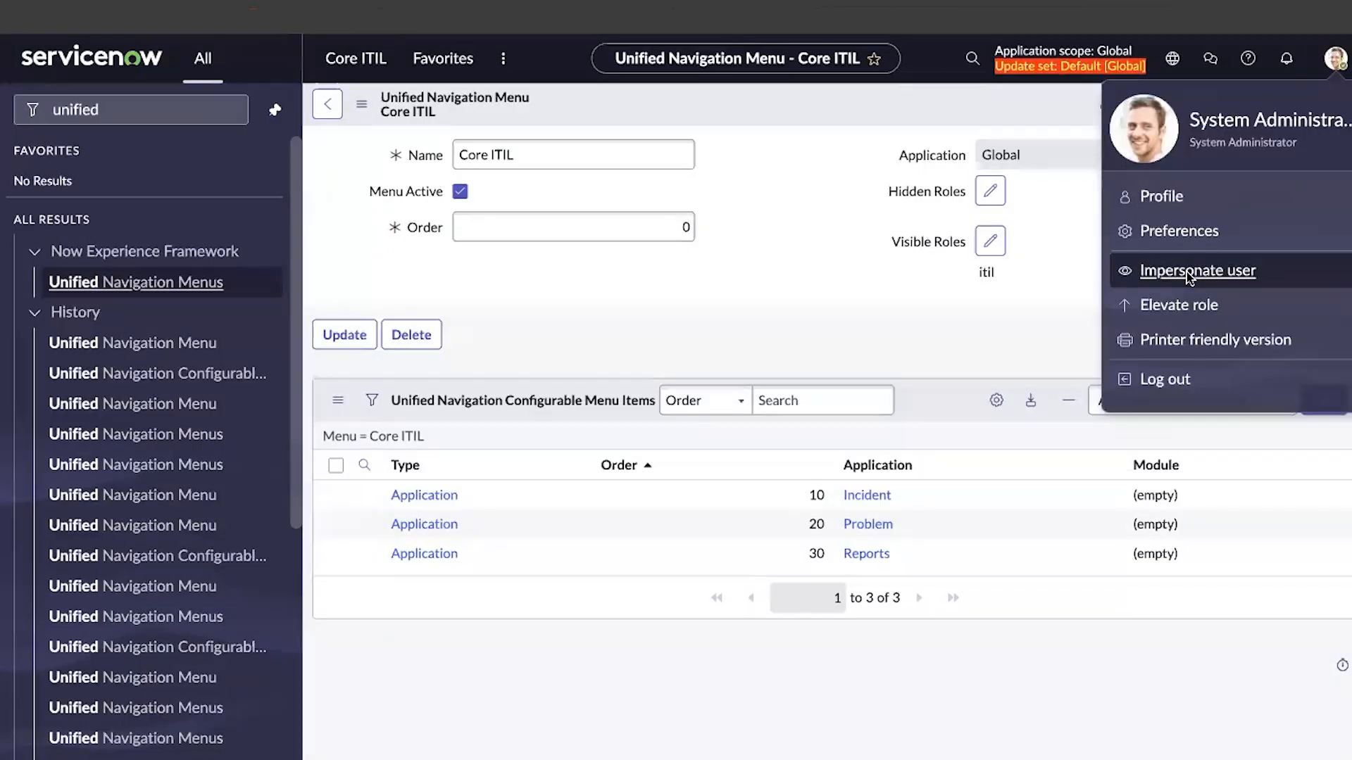
click(718, 489)
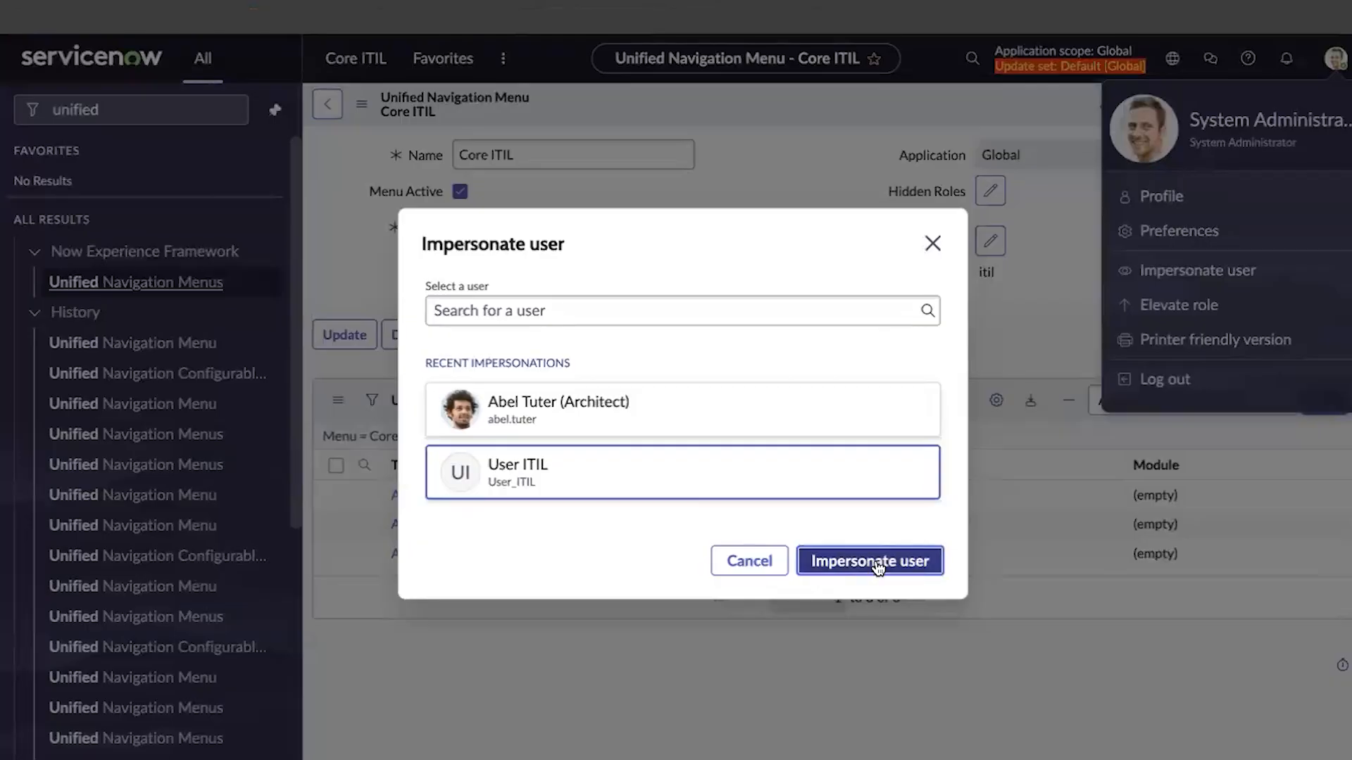
click(876, 564)
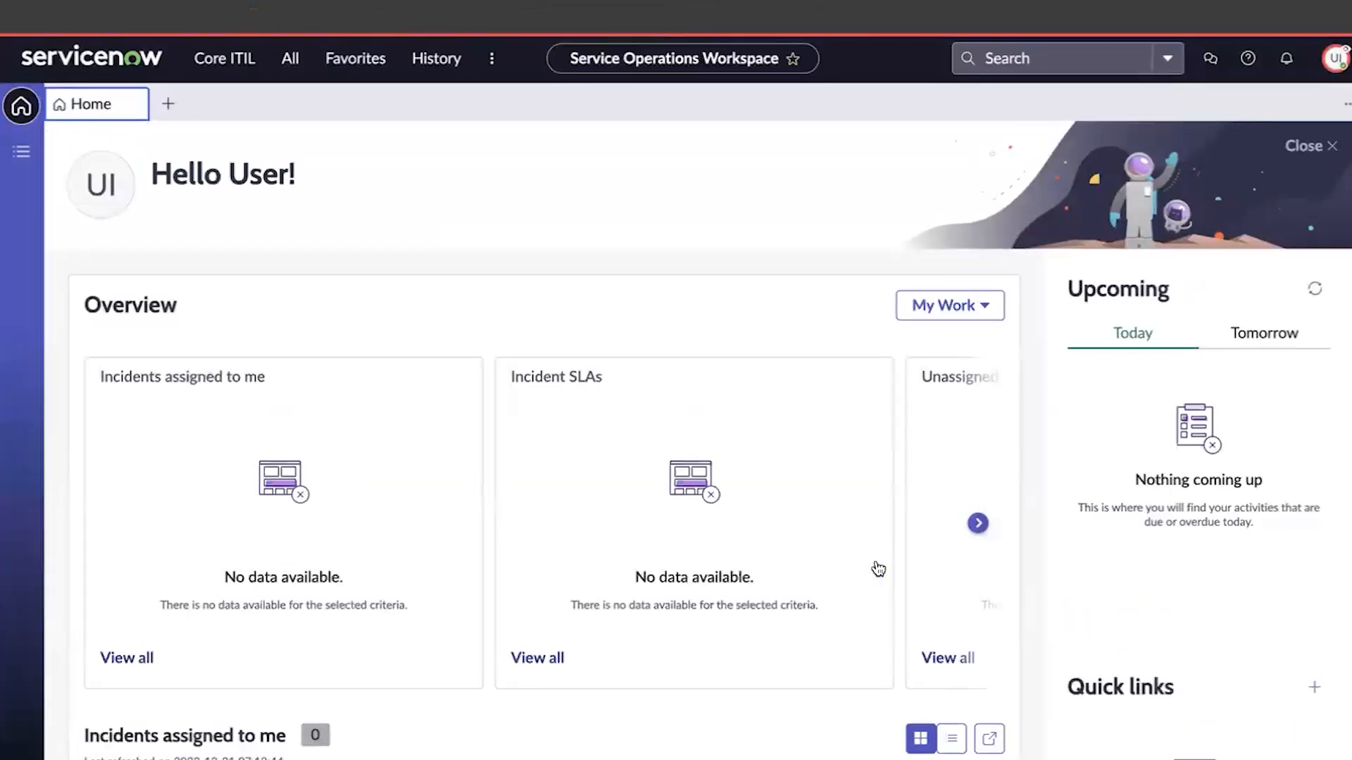
Open Core ITIL, pin it as a side panel, expand Reports, then end impersonation
click(225, 60)
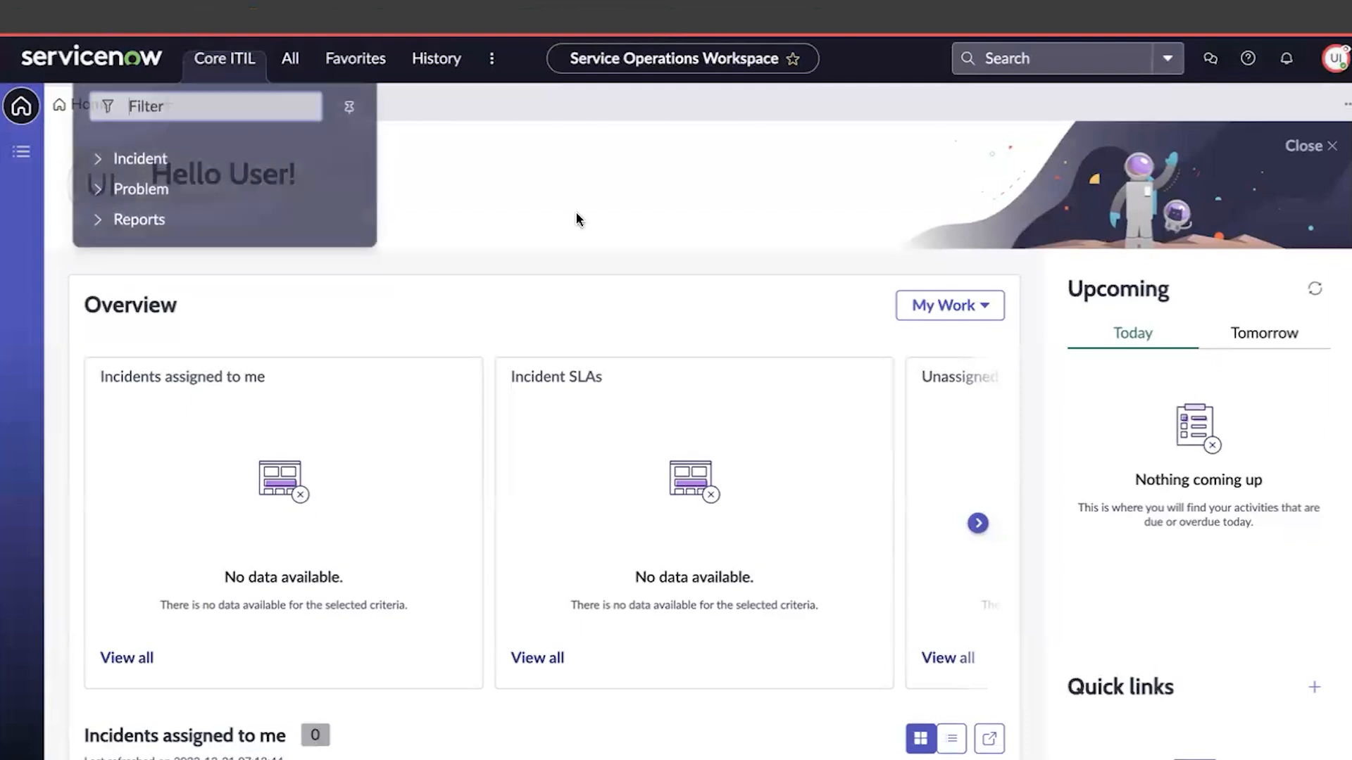
click(350, 112)
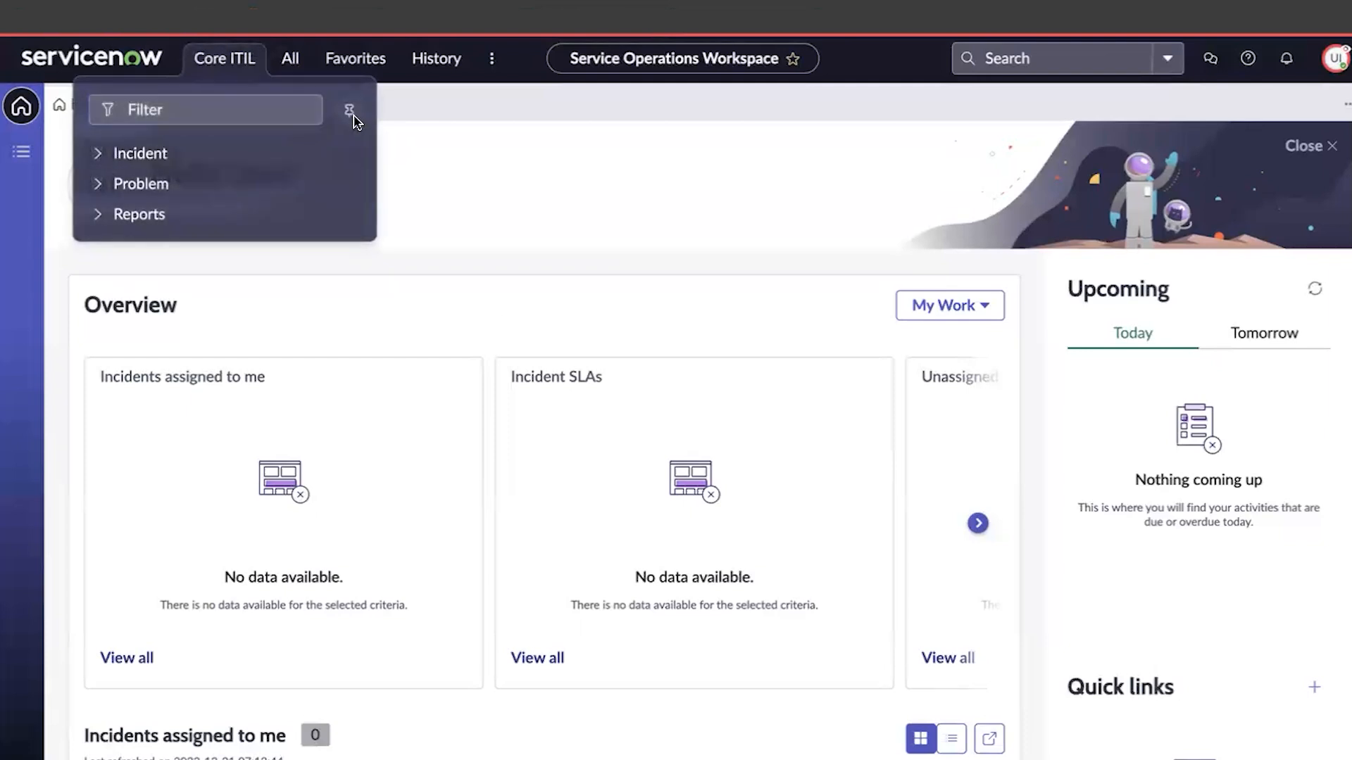
click(26, 218)
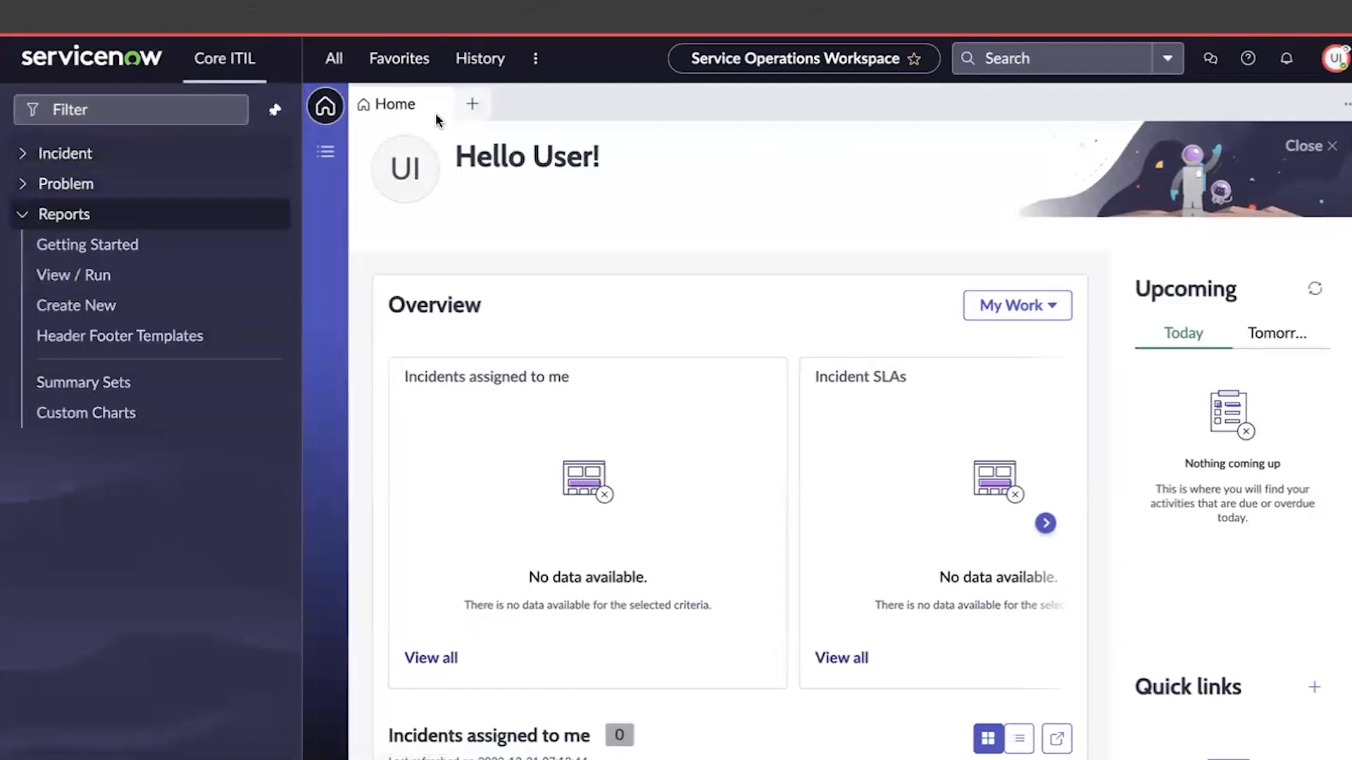
click(1334, 58)
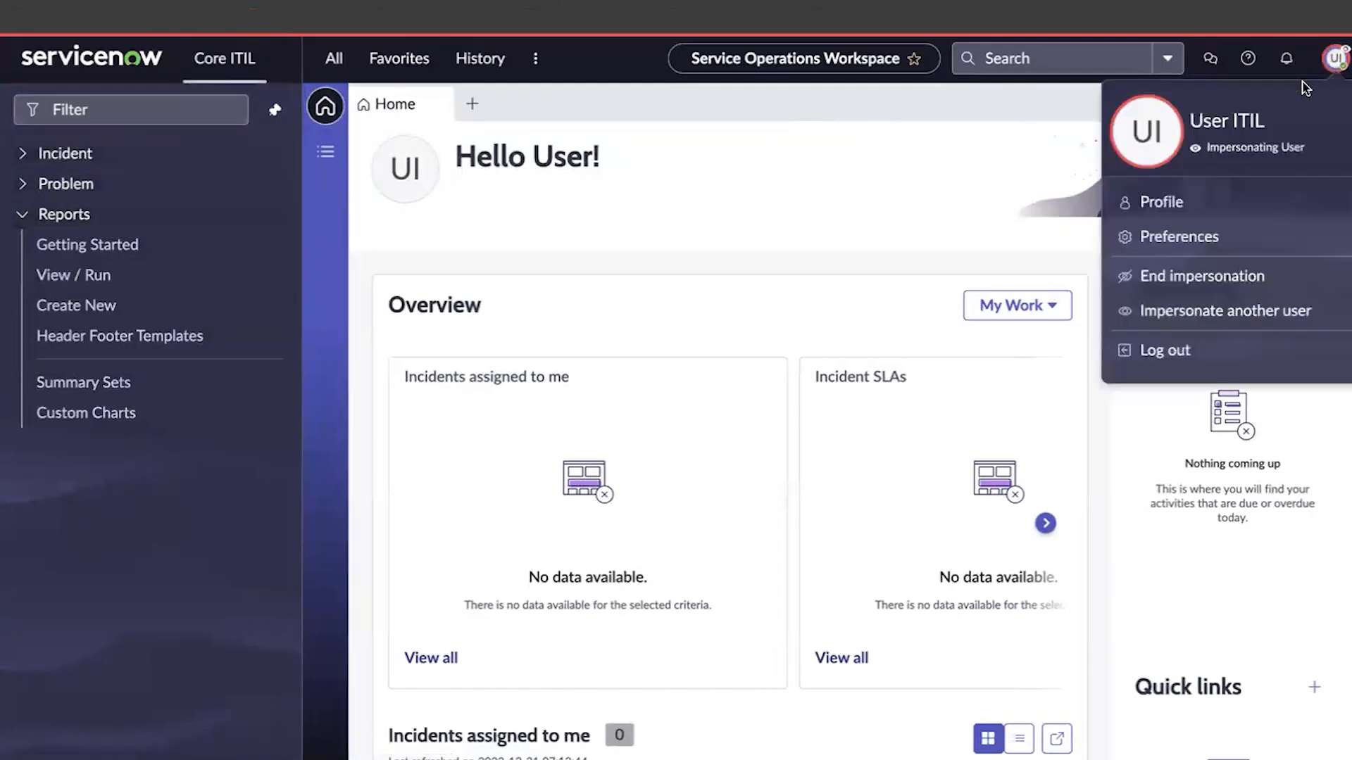
click(1151, 276)
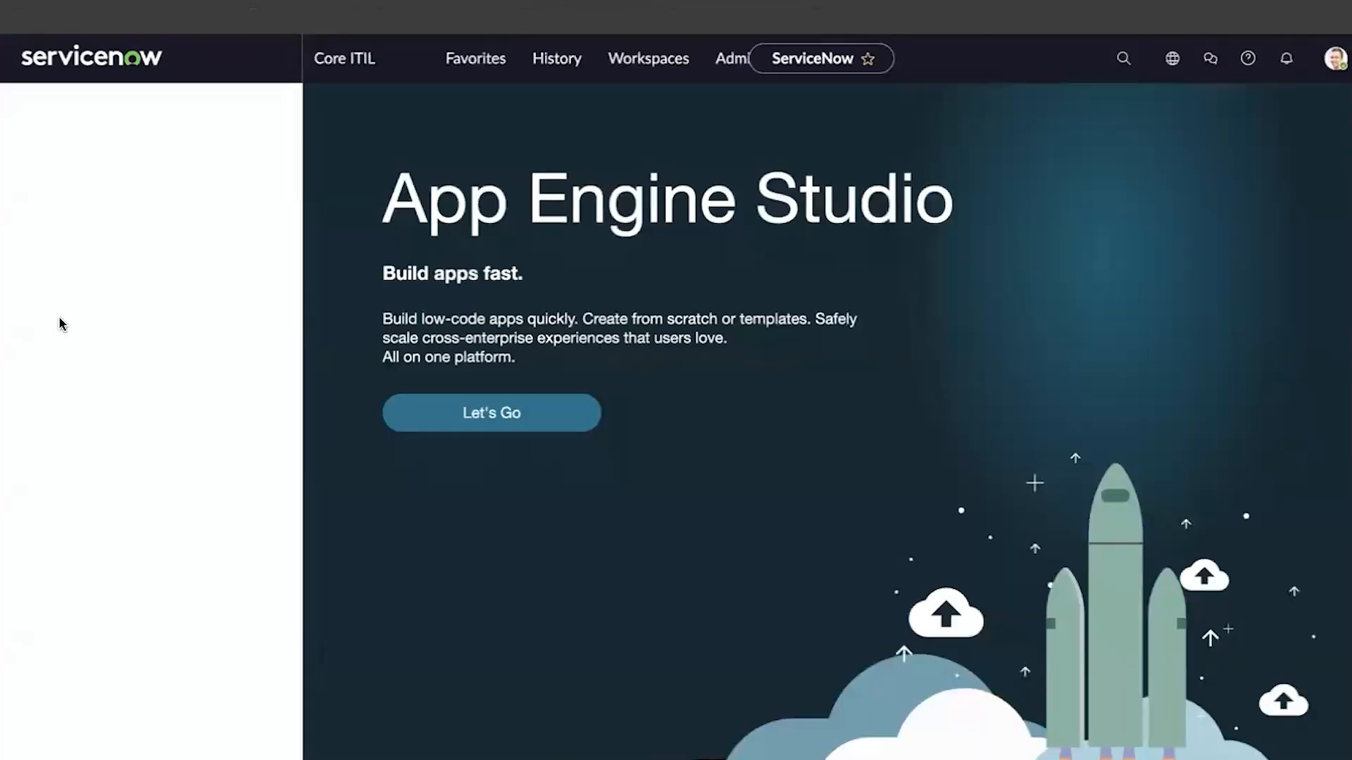
Open the Core ITIL record from the Unified Navigation Menus list
click(129, 124)
text(unified)
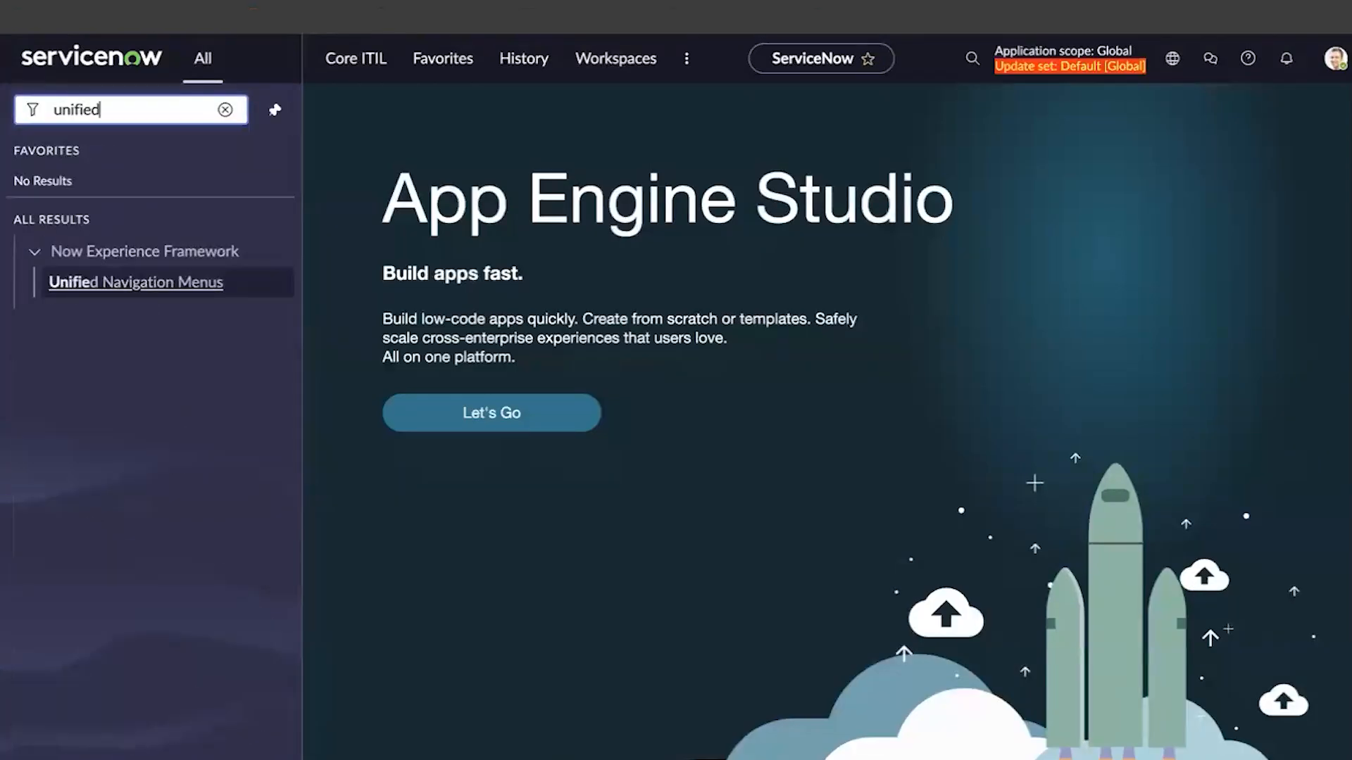
click(145, 285)
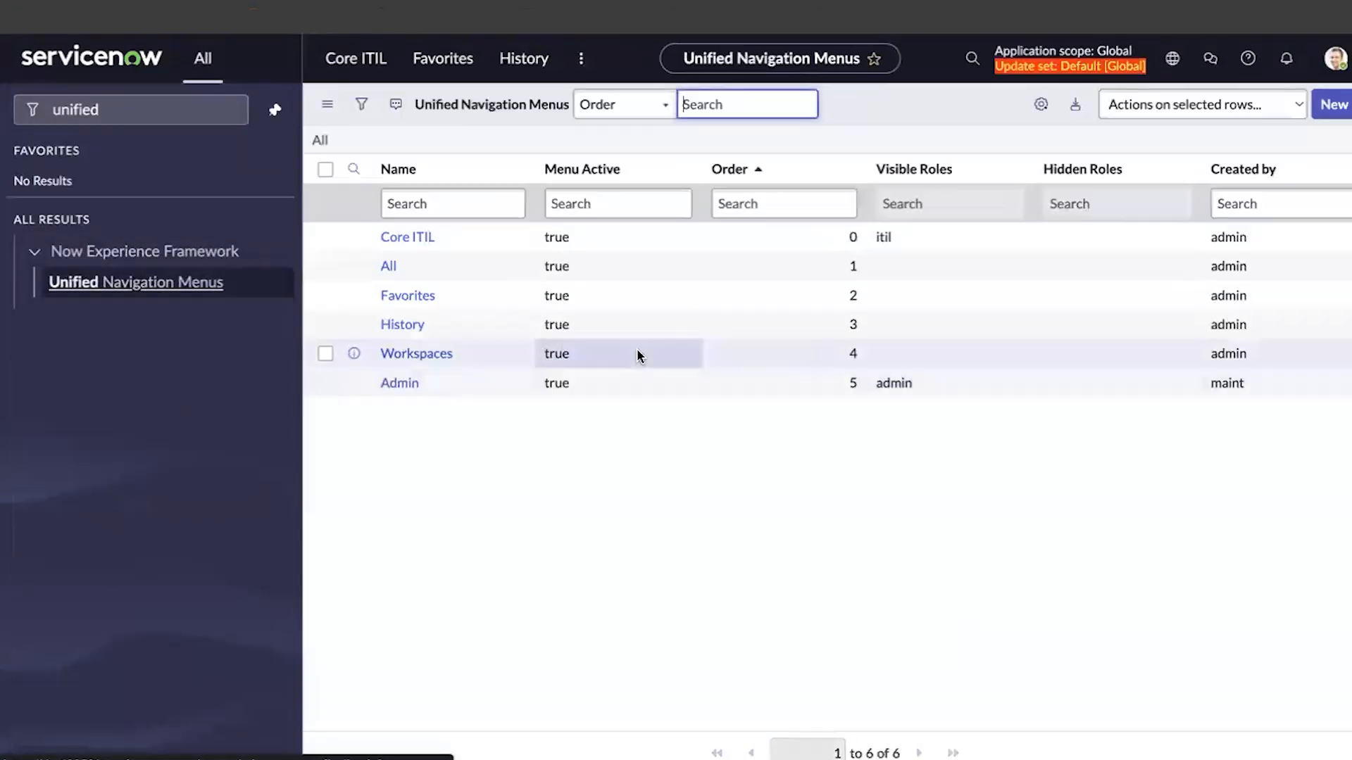
click(411, 238)
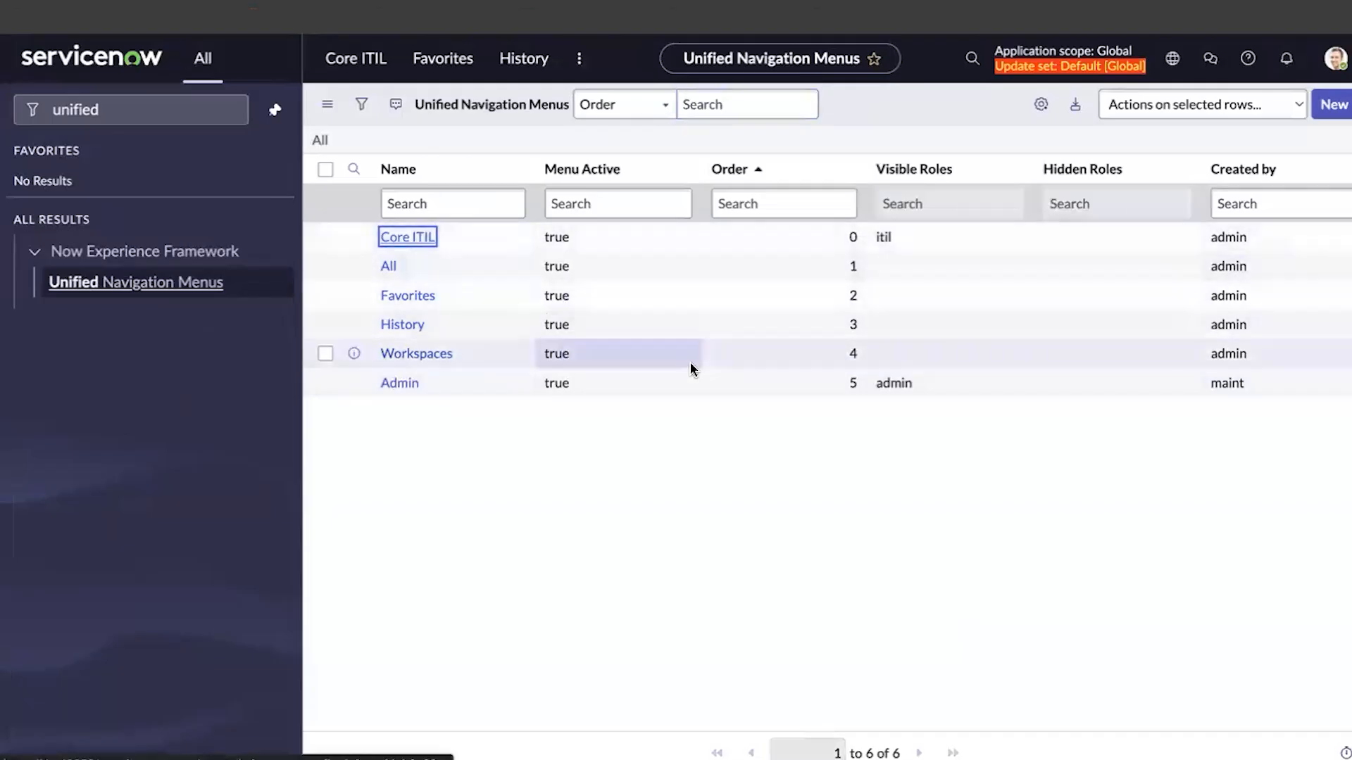
click(787, 282)
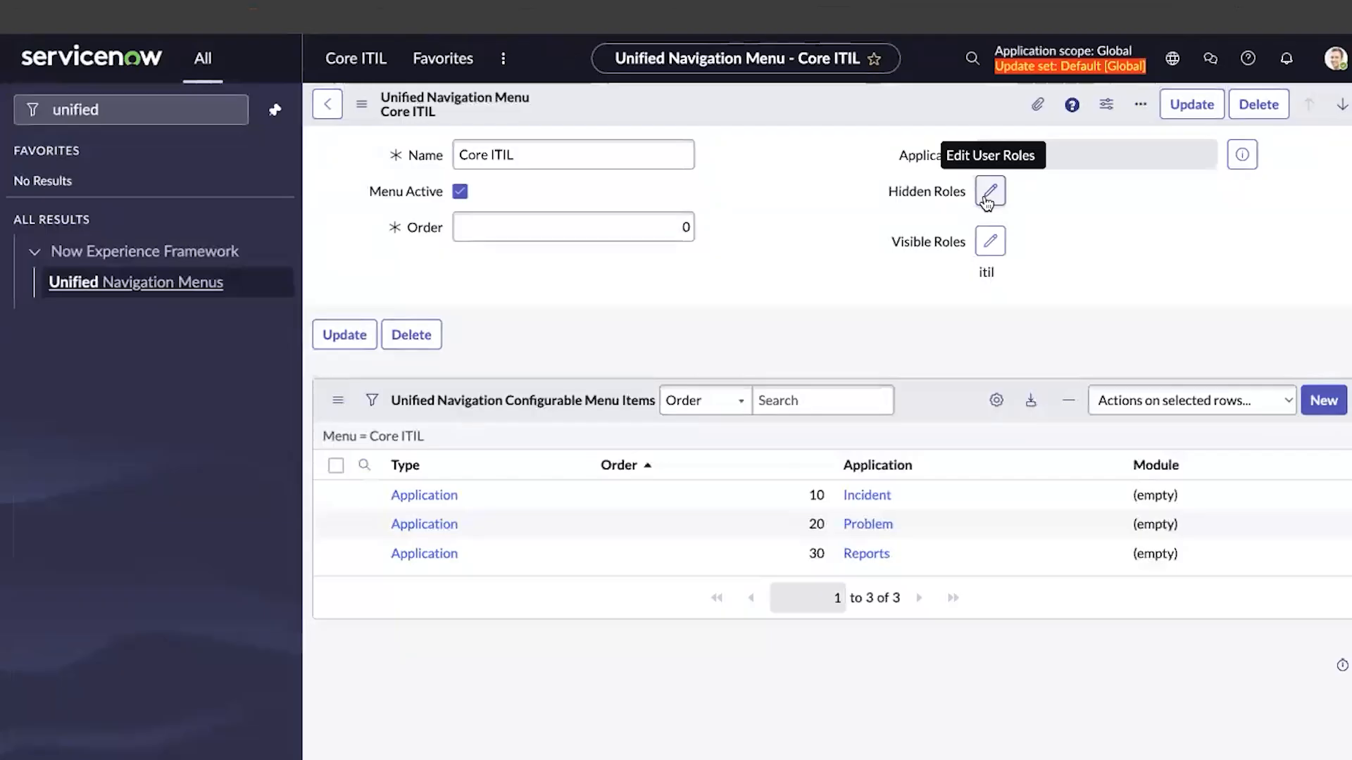
Add itil to the menu's Hidden Roles and save the record
click(987, 203)
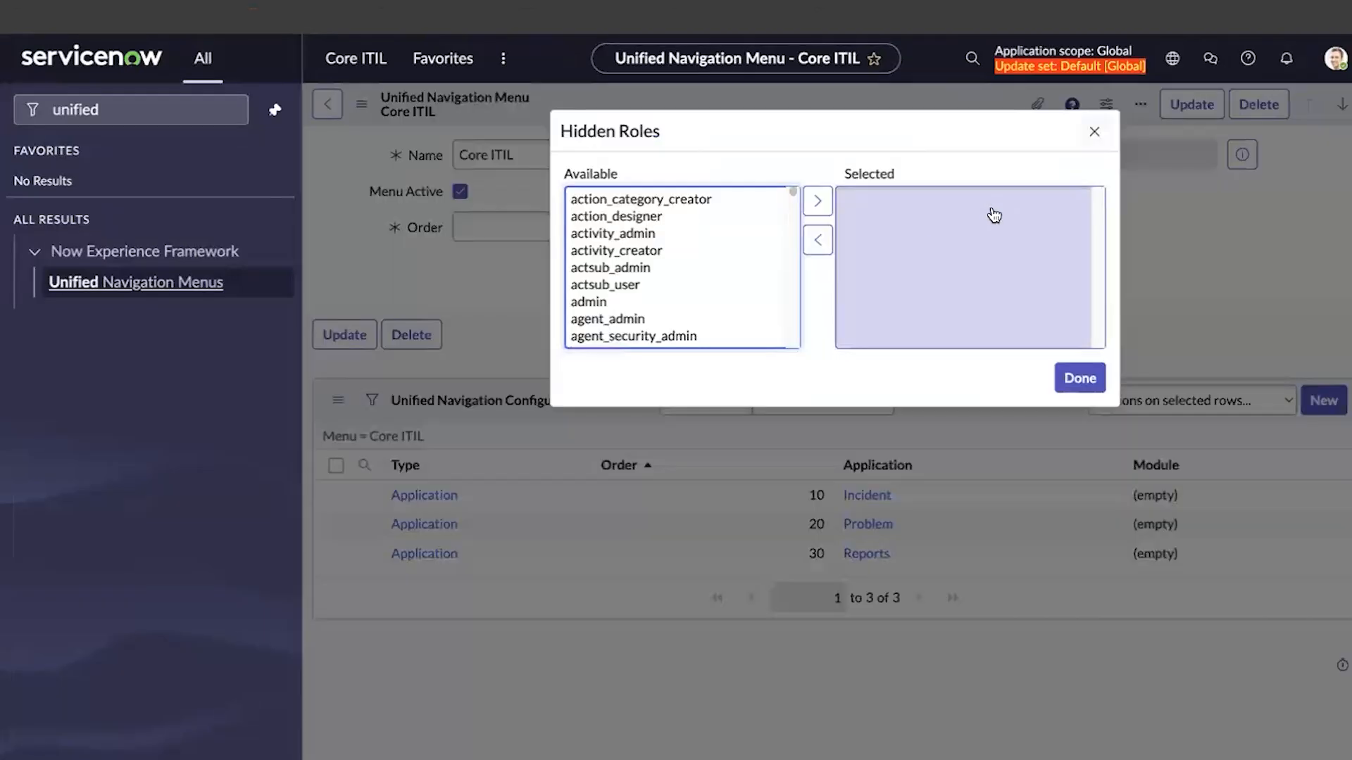
click(706, 253)
key(i)
key(i)
scroll(687, 292, down, 5)
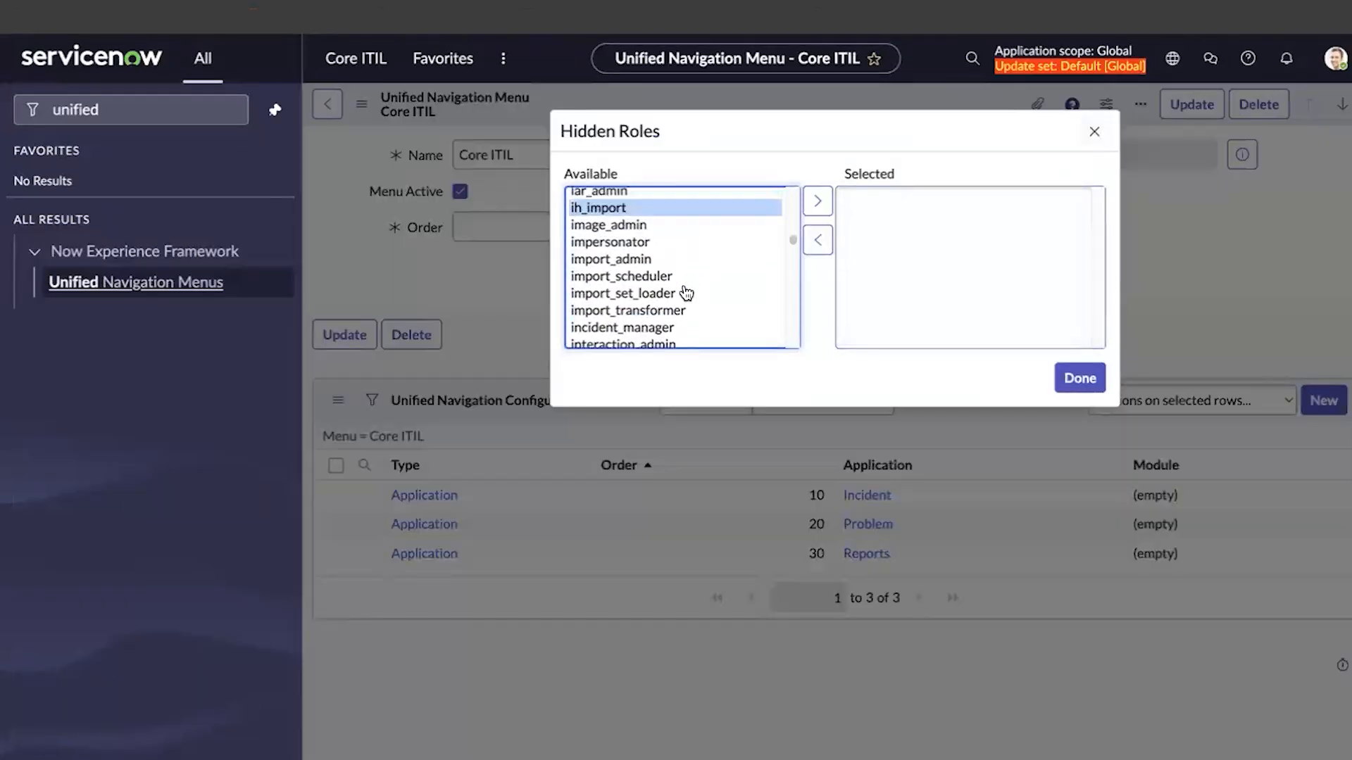
double_click(602, 263)
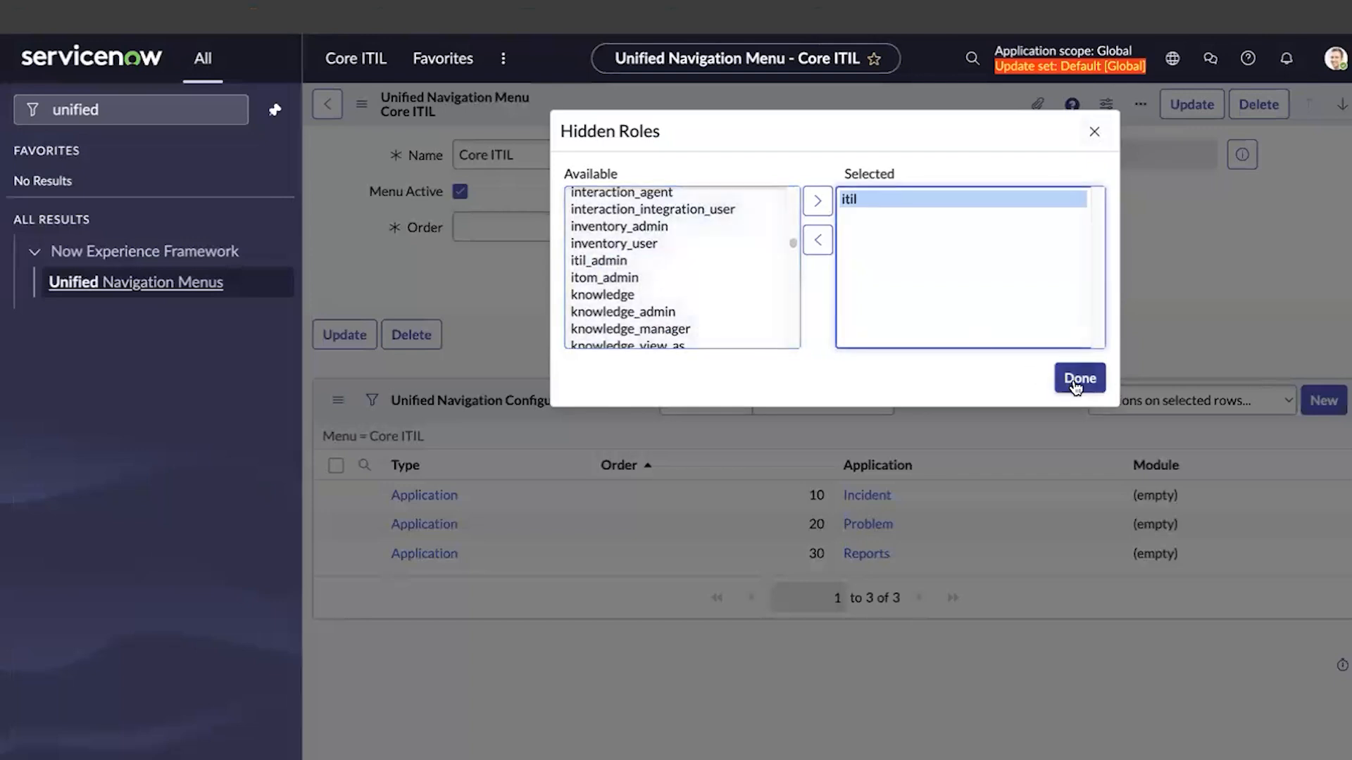
click(1077, 380)
right_click(734, 103)
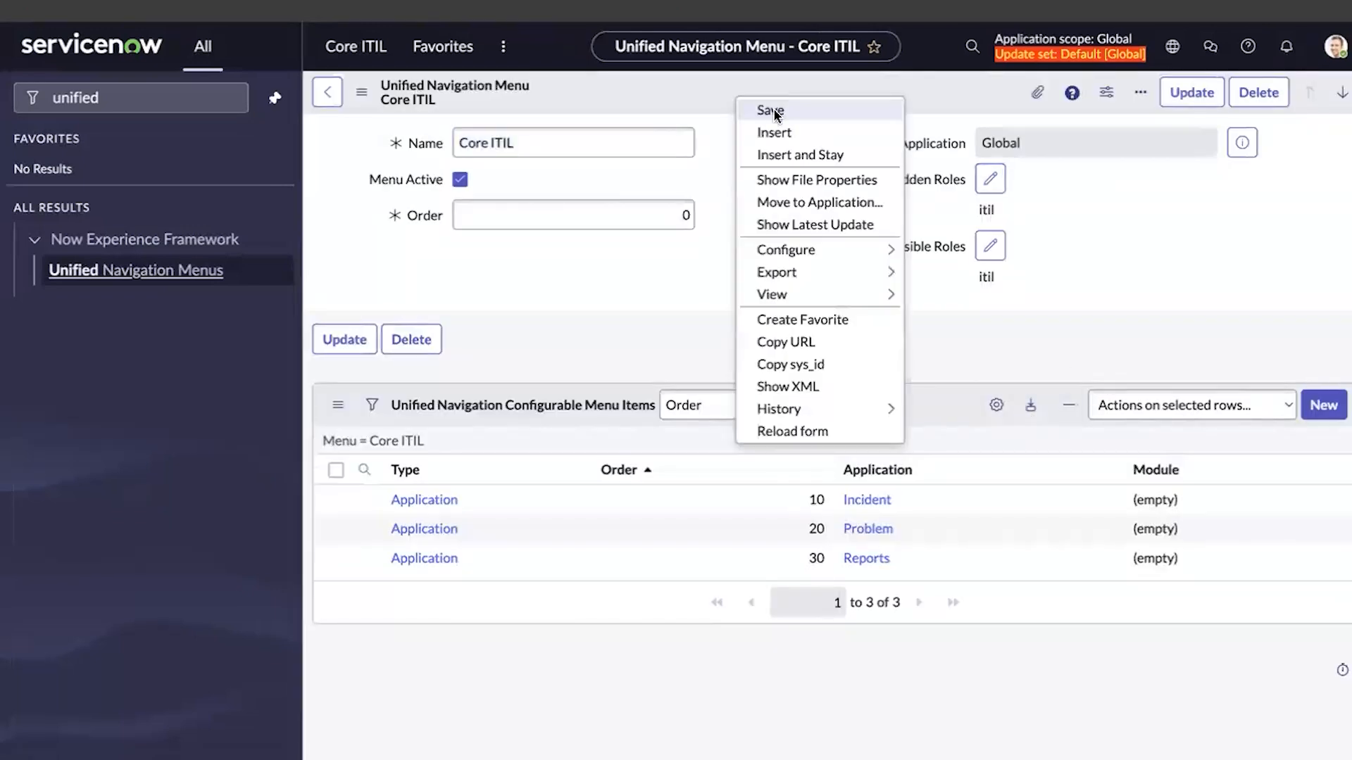
click(773, 108)
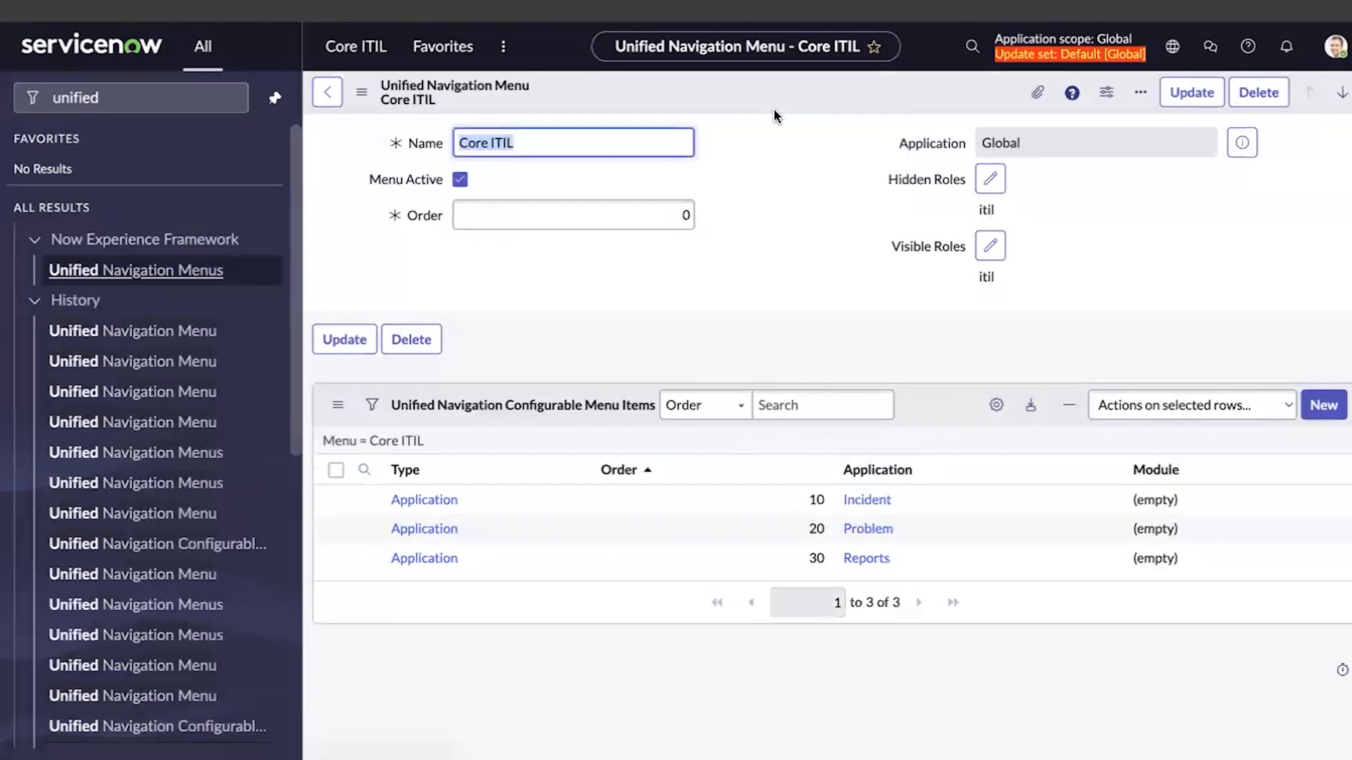
Impersonate the ITIL test user and check the All navigator for Core ITIL
click(1335, 48)
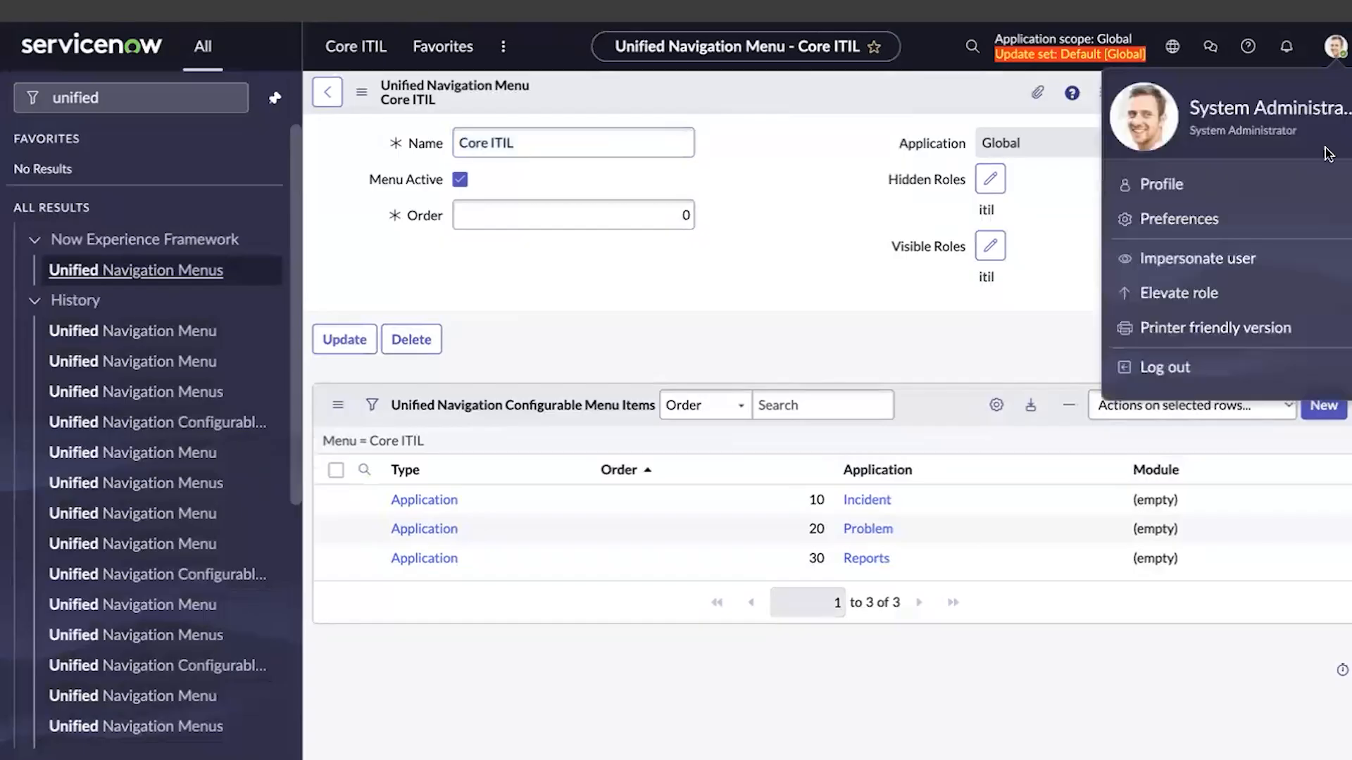
click(1200, 259)
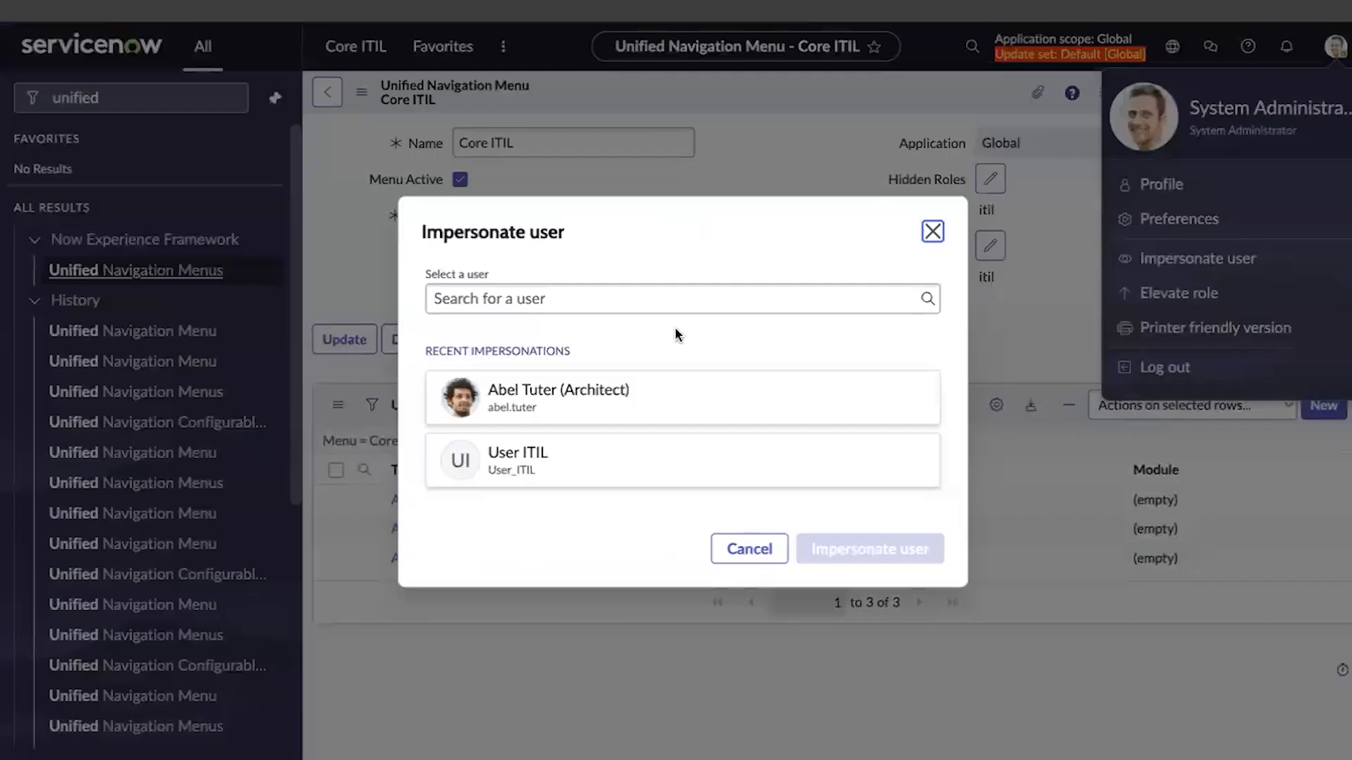
click(631, 456)
click(933, 556)
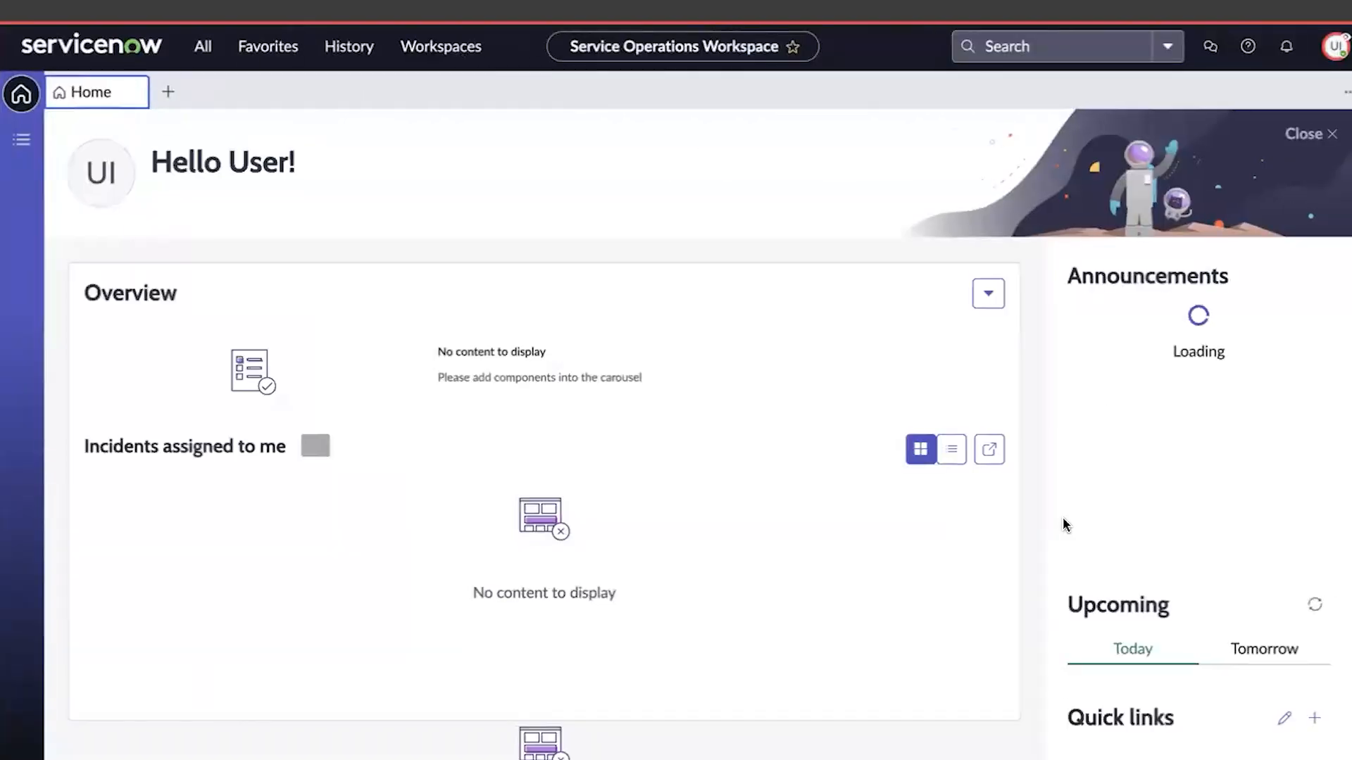
click(204, 55)
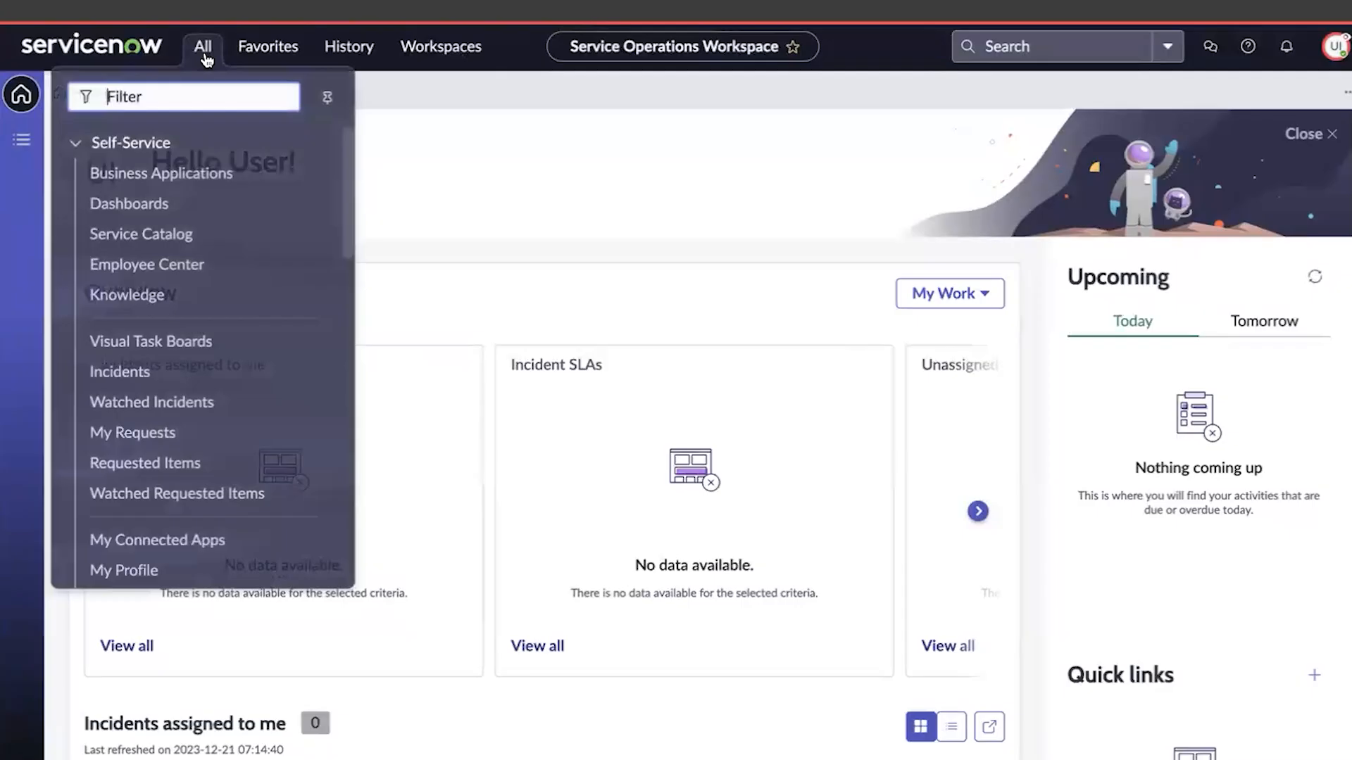
click(204, 49)
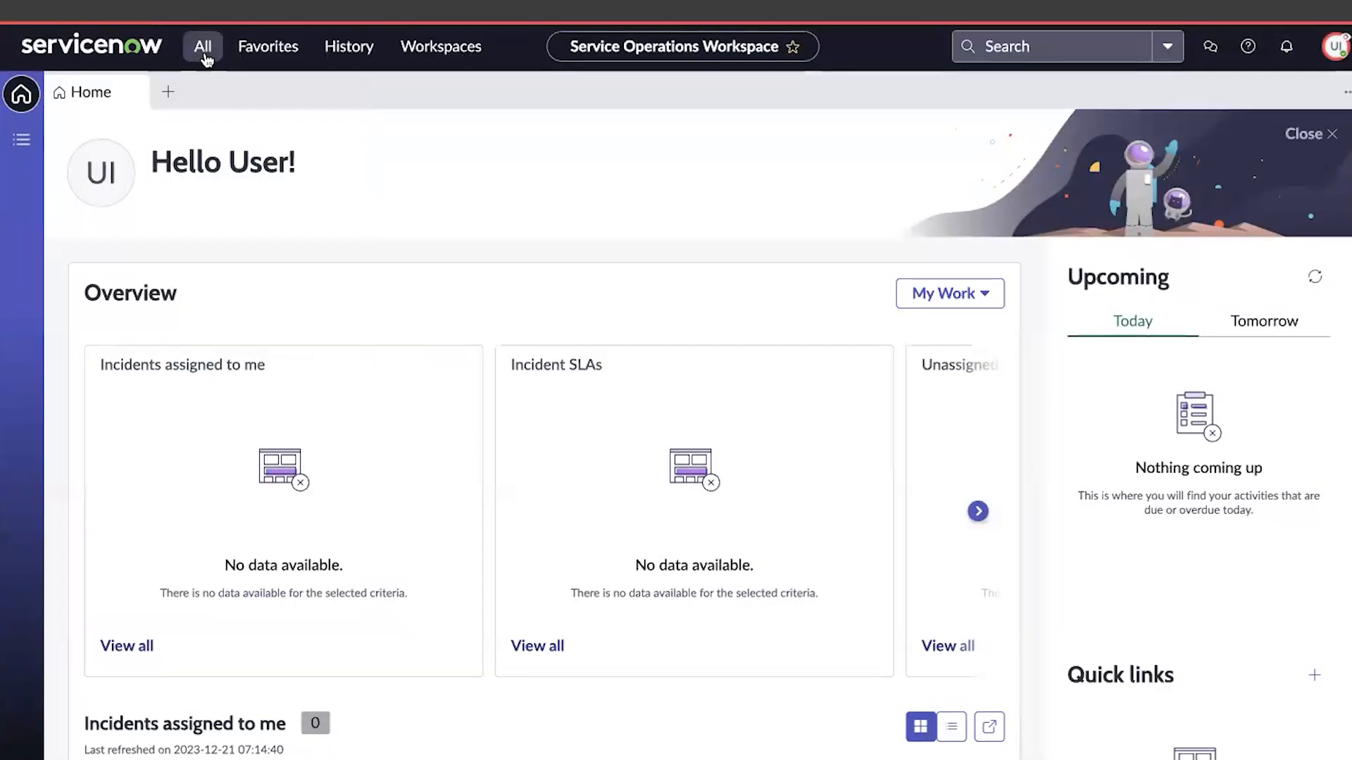